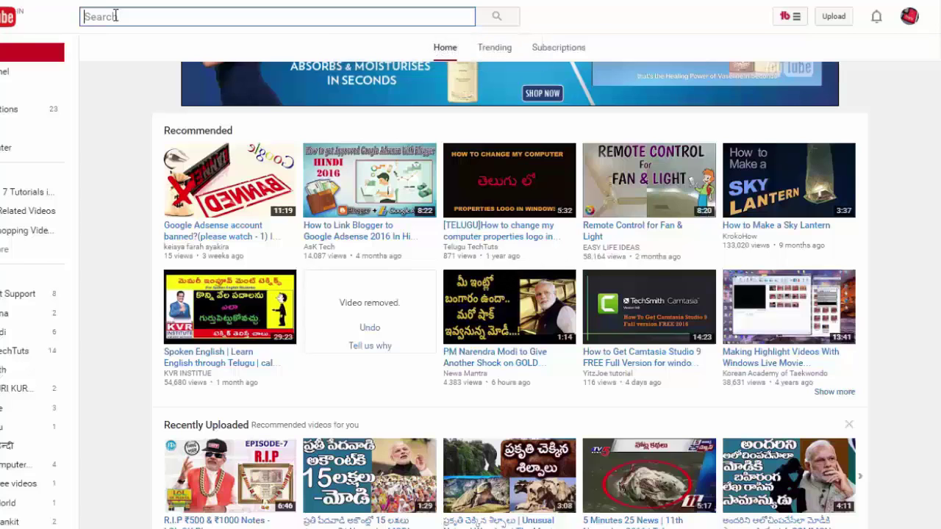
Search YouTube for 'learn computer telugu videos'.
{"action": "type", "text": "learn"}
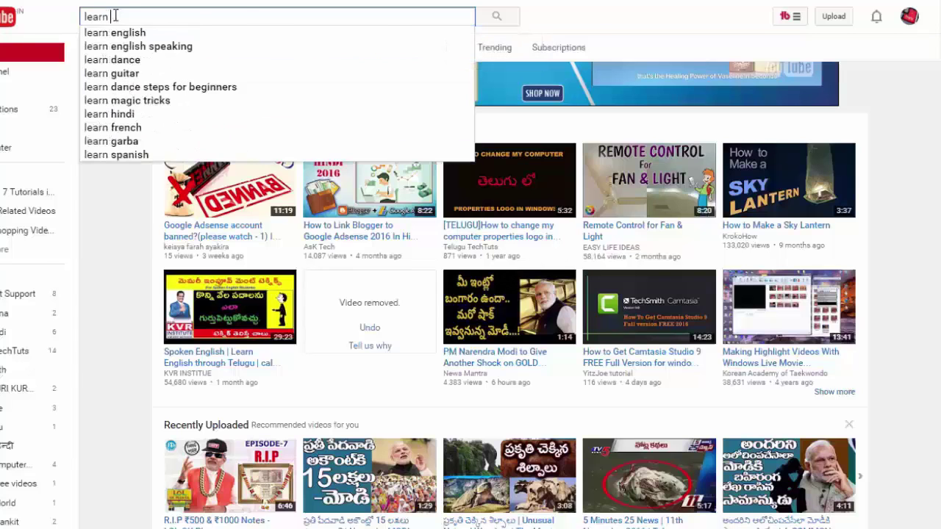
{"action": "type", "text": " computer telug"}
{"action": "type", "text": "u vidoe"}
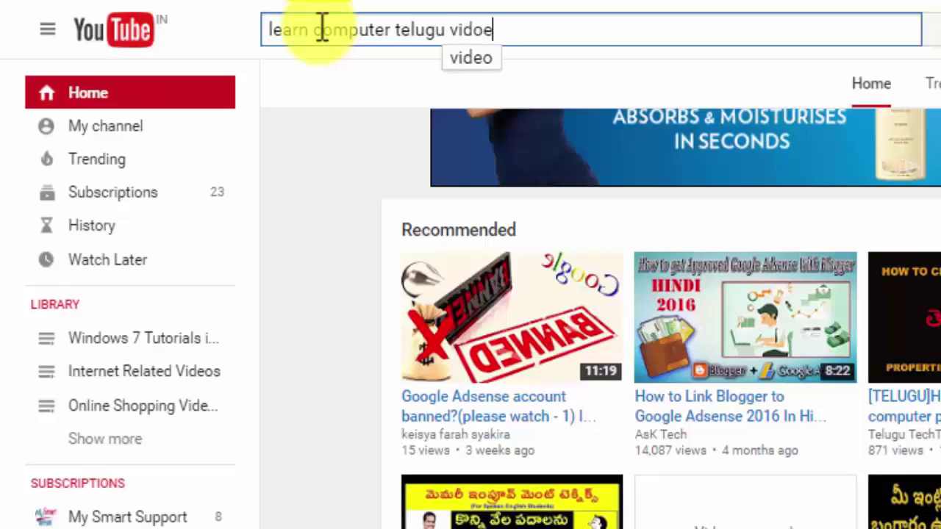
{"action": "type", "text": "s"}
{"action": "key", "text": "BackSpace"}
{"action": "key", "text": "BackSpace"}
{"action": "key", "text": "BackSpace"}
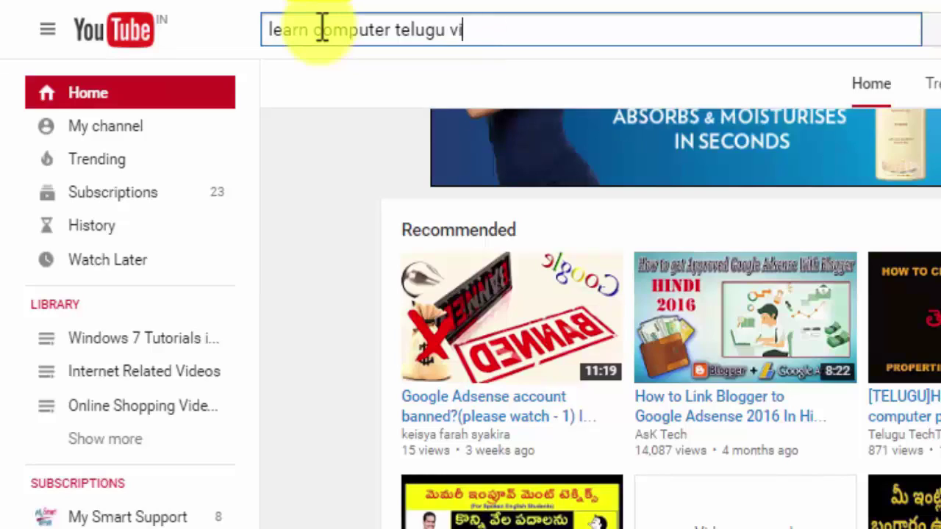
{"action": "type", "text": "deos"}
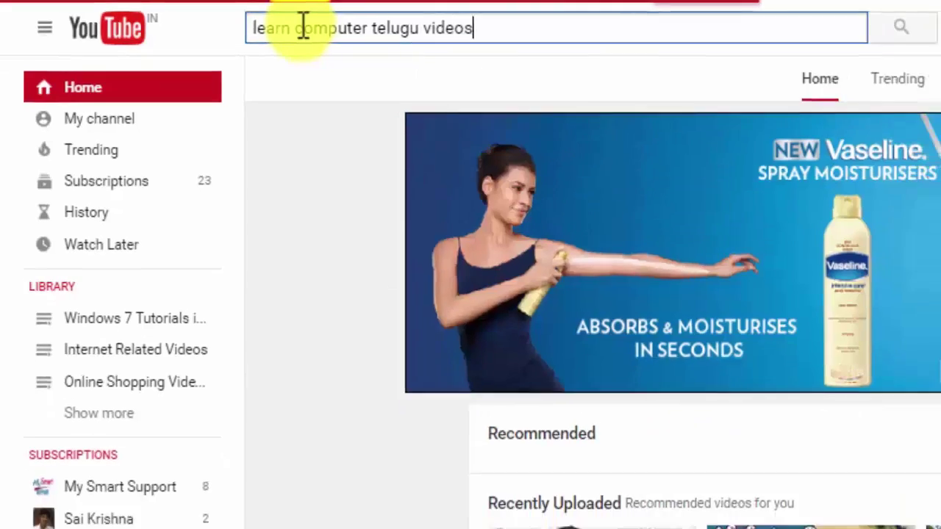
{"action": "key", "text": "Return"}
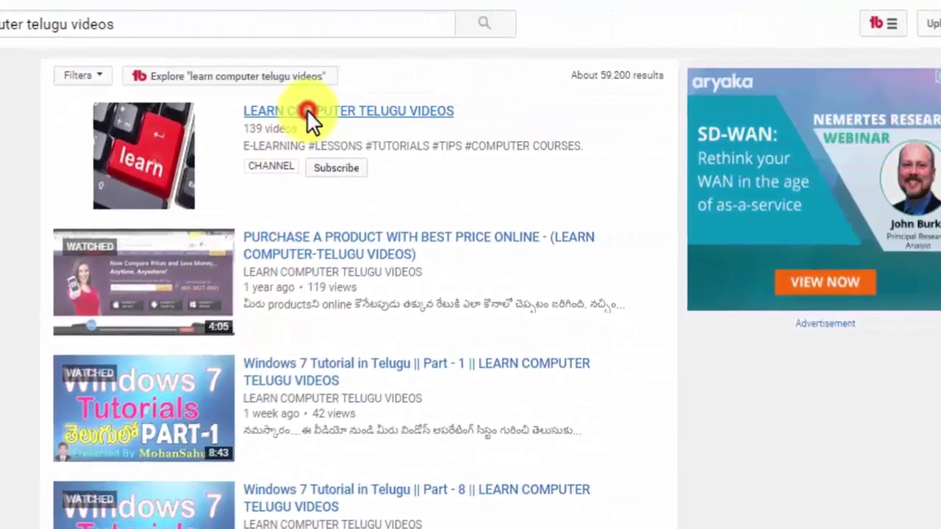
Open the LEARN COMPUTER TELUGU VIDEOS channel and play its Windows 7 Tutorials in Telugu playlist.
{"action": "left_click", "coordinate": [296, 110]}
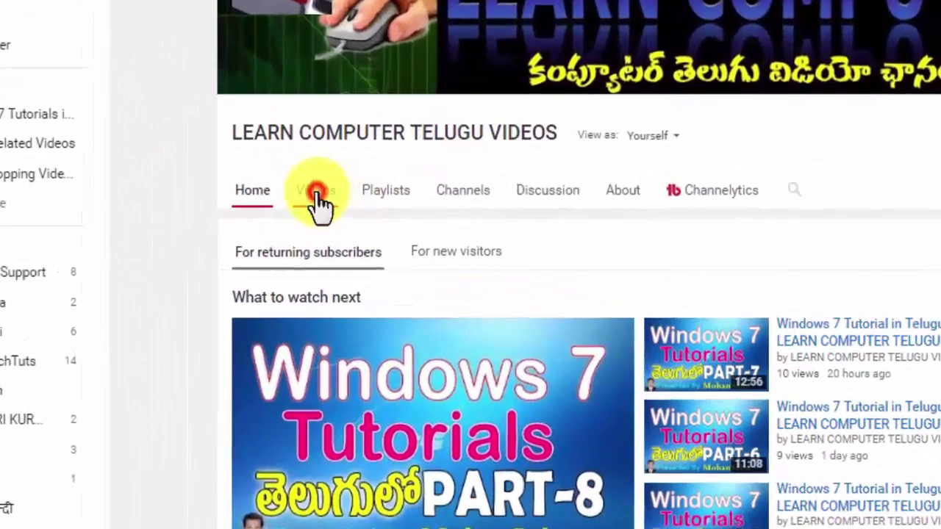
{"action": "left_click", "coordinate": [317, 195]}
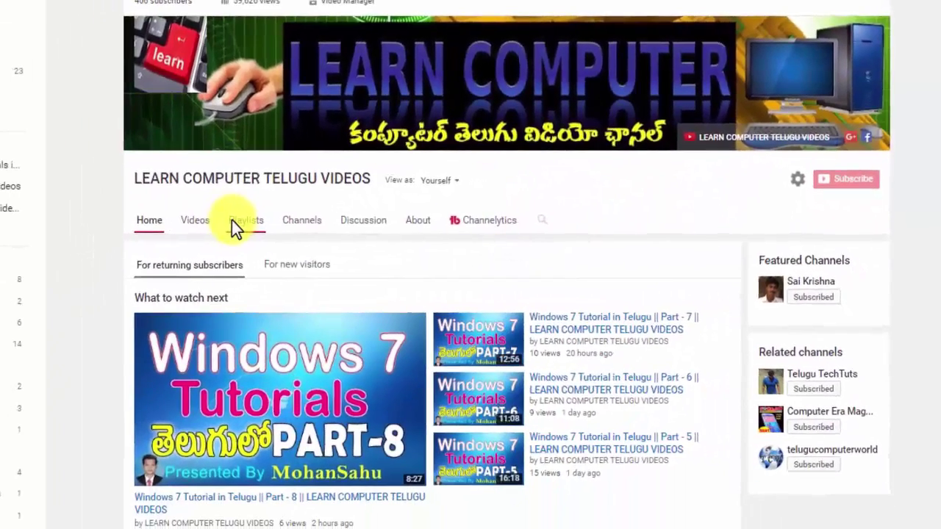
{"action": "left_click", "coordinate": [231, 220]}
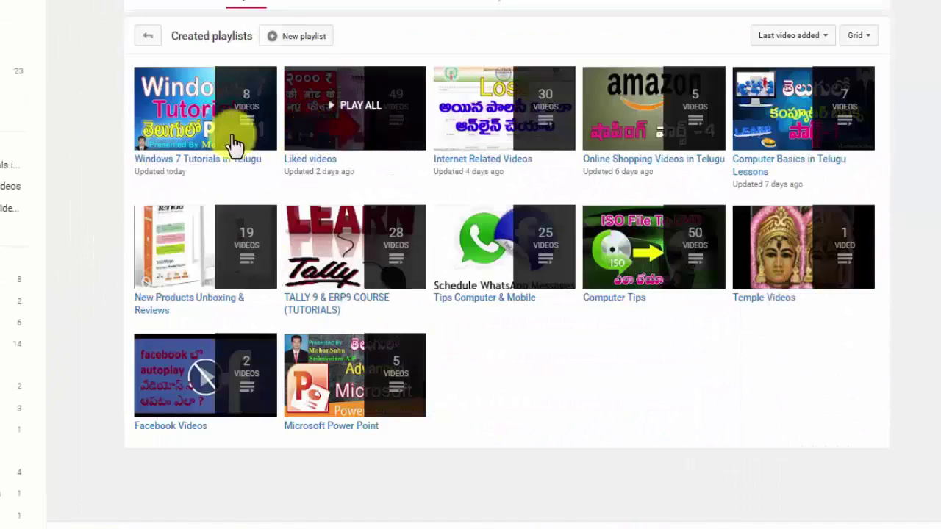
{"action": "left_click", "coordinate": [211, 105]}
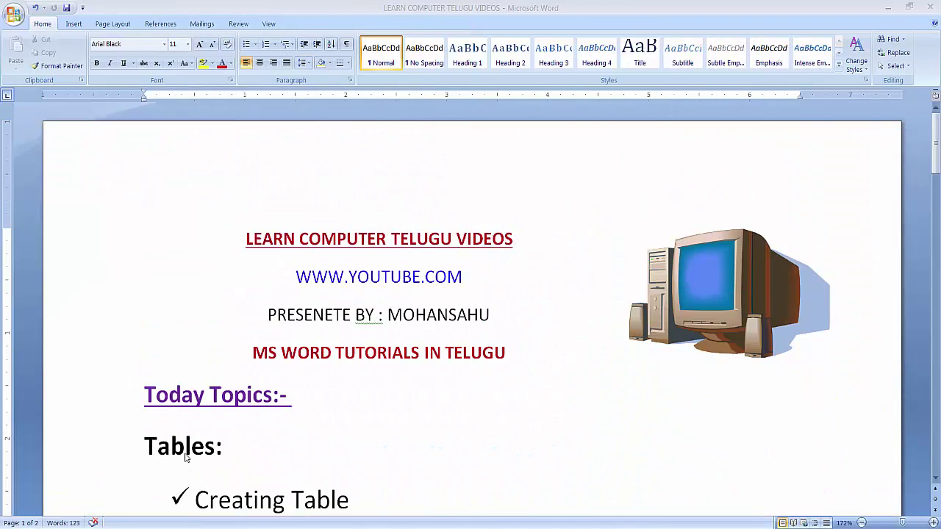
Scroll down the Word document past the title to the Today Topics table lessons.
{"action": "scroll", "coordinate": [187, 459], "scroll_direction": "down", "scroll_amount": 2}
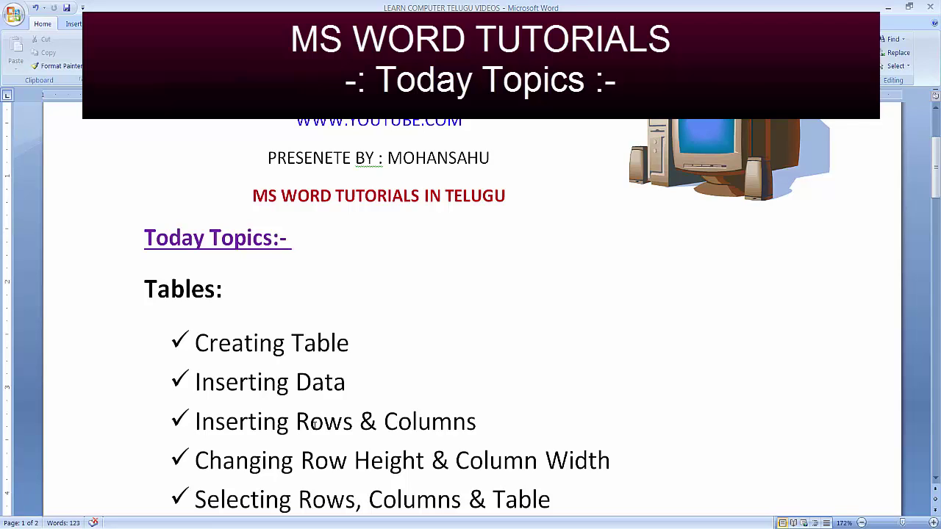
{"action": "scroll", "coordinate": [308, 430], "scroll_direction": "down", "scroll_amount": 3}
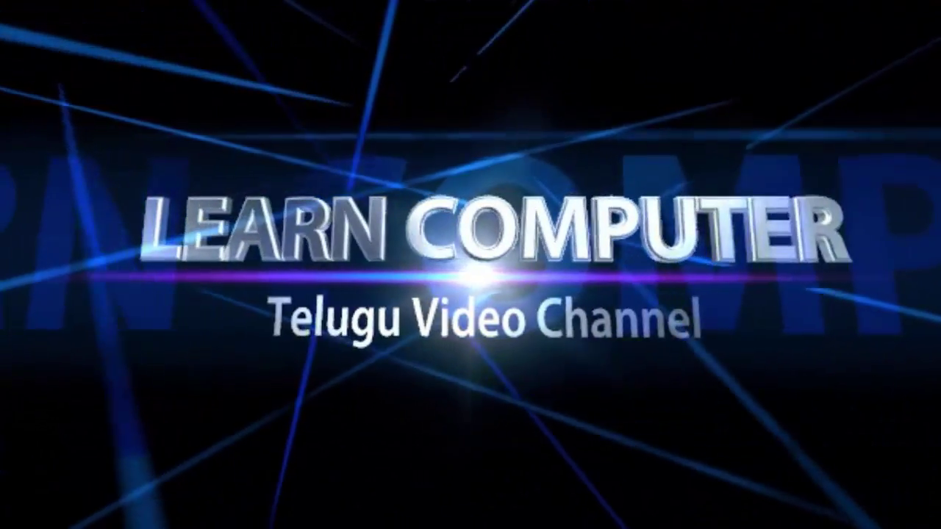
{"action": "scroll", "coordinate": [295, 441], "scroll_direction": "down", "scroll_amount": 5}
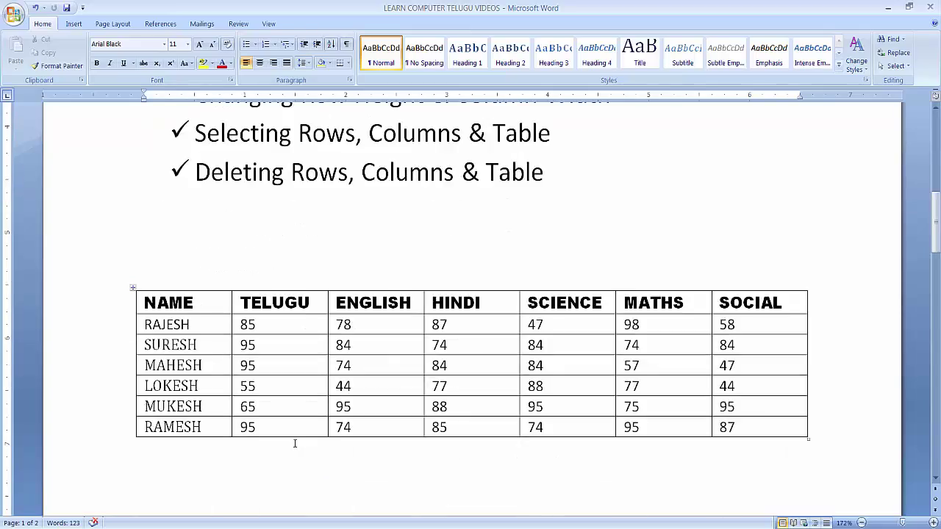
{"action": "scroll", "coordinate": [295, 443], "scroll_direction": "down", "scroll_amount": 3}
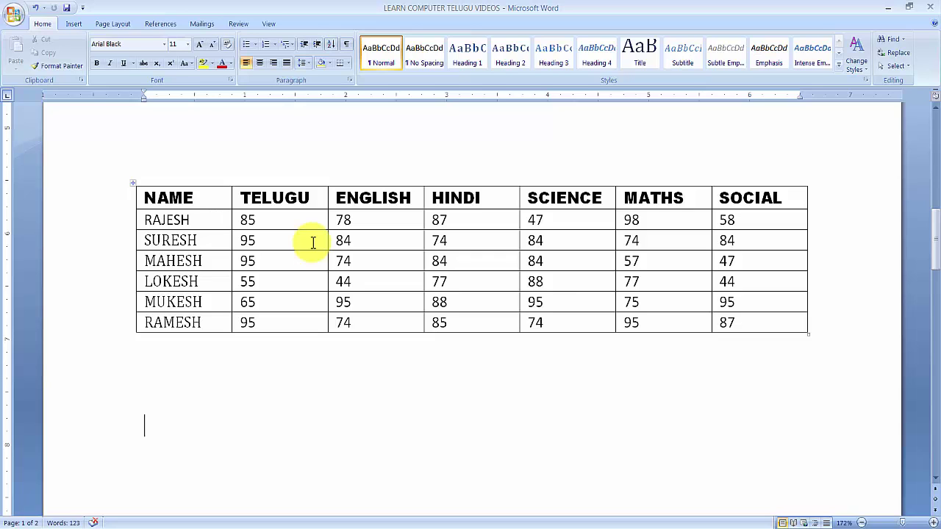
{"action": "left_click", "coordinate": [287, 218]}
{"action": "left_click", "coordinate": [370, 225]}
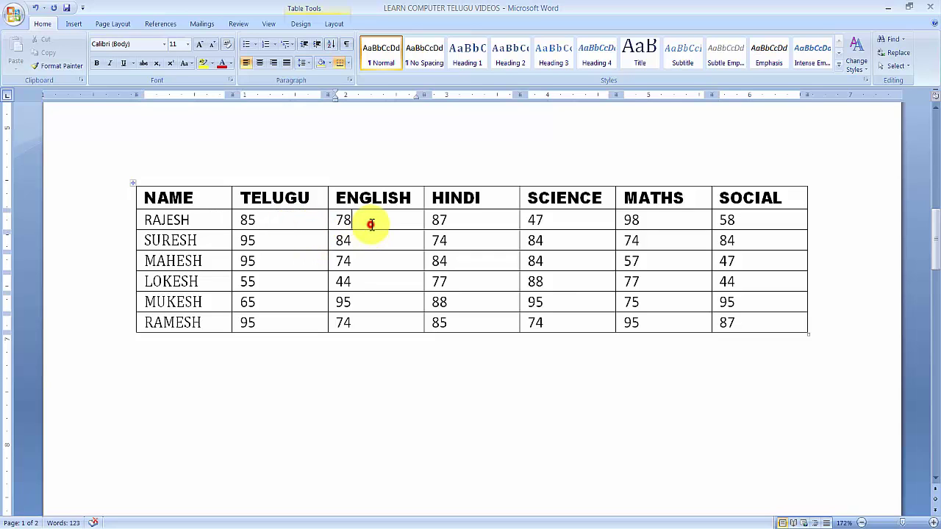
{"action": "left_click", "coordinate": [209, 201]}
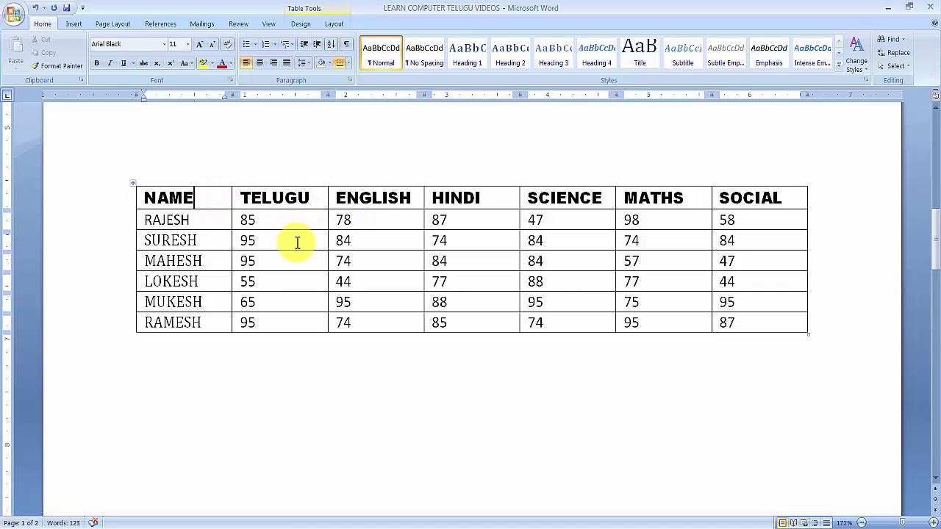
{"action": "scroll", "coordinate": [295, 249], "scroll_direction": "up", "scroll_amount": 2}
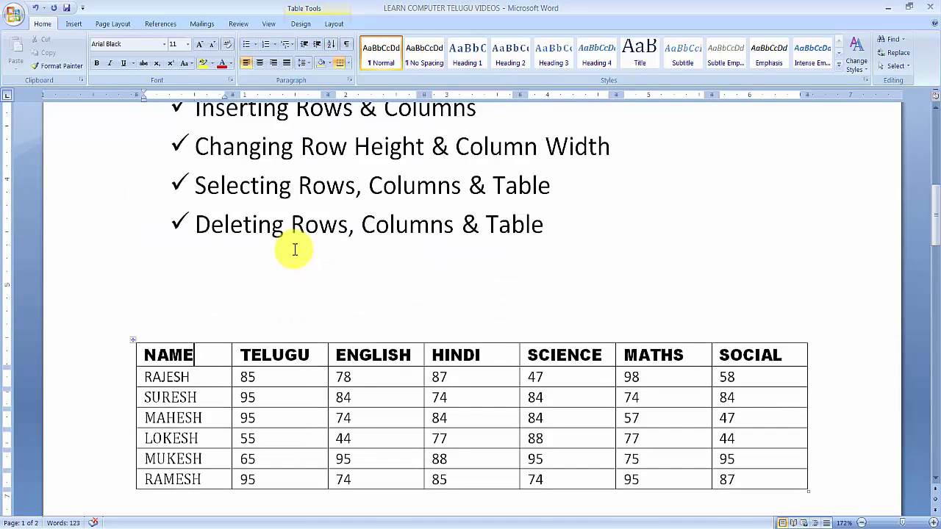
{"action": "scroll", "coordinate": [271, 228], "scroll_direction": "up", "scroll_amount": 3}
{"action": "left_click_drag", "start_coordinate": [196, 239], "coordinate": [327, 246]}
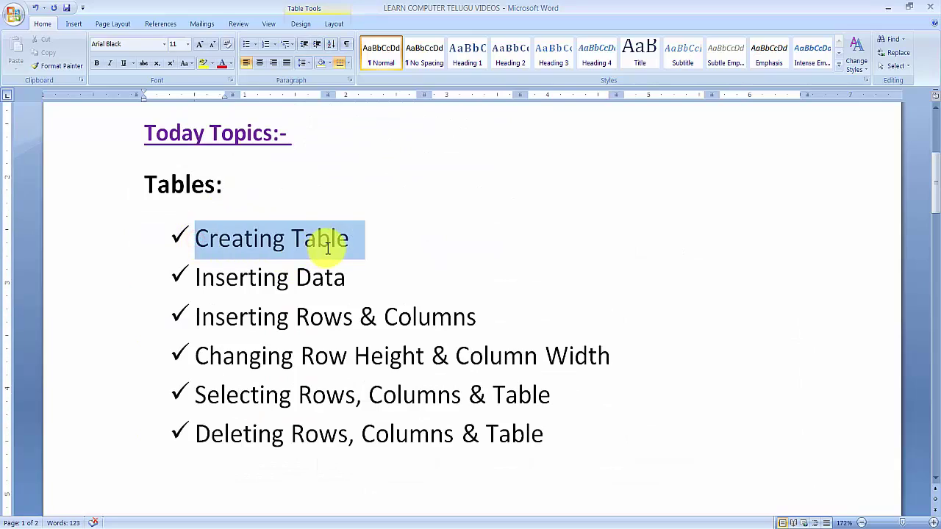
{"action": "scroll", "coordinate": [319, 286], "scroll_direction": "down", "scroll_amount": 3}
{"action": "scroll", "coordinate": [323, 285], "scroll_direction": "down", "scroll_amount": 2}
{"action": "scroll", "coordinate": [323, 285], "scroll_direction": "down", "scroll_amount": 2}
{"action": "scroll", "coordinate": [315, 276], "scroll_direction": "up", "scroll_amount": 2}
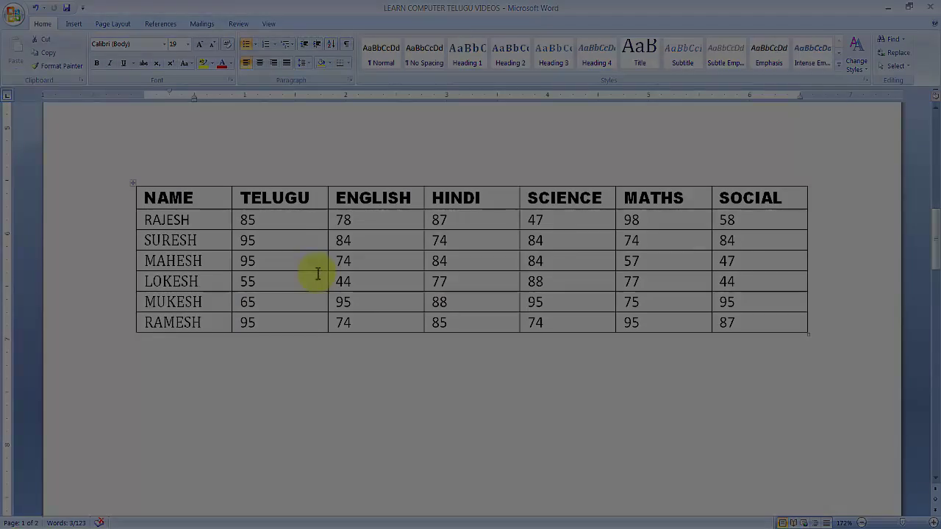
{"action": "left_click", "coordinate": [144, 367]}
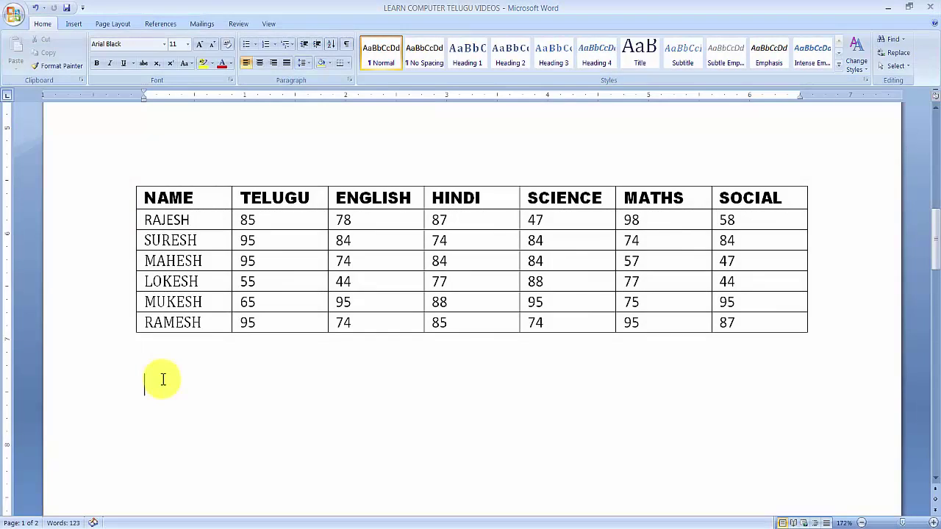
{"action": "scroll", "coordinate": [162, 379], "scroll_direction": "down", "scroll_amount": 1}
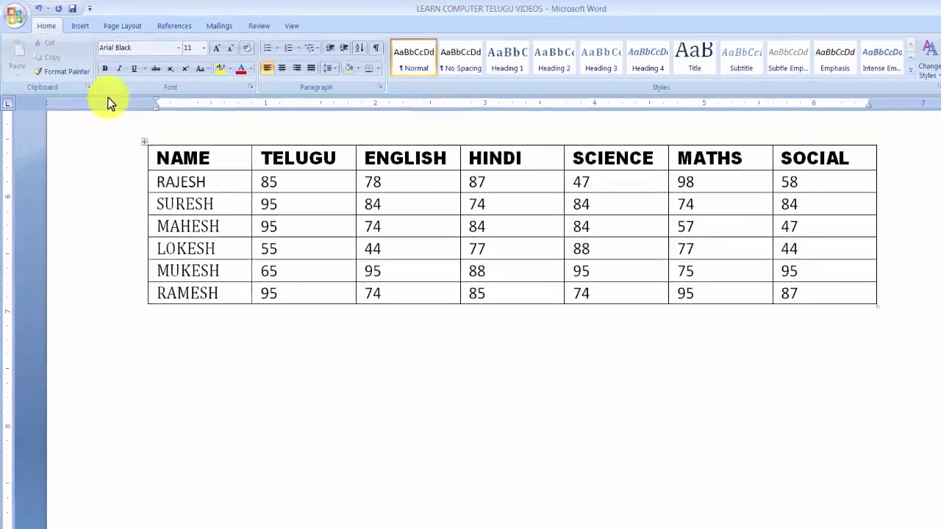
{"action": "left_click", "coordinate": [81, 28]}
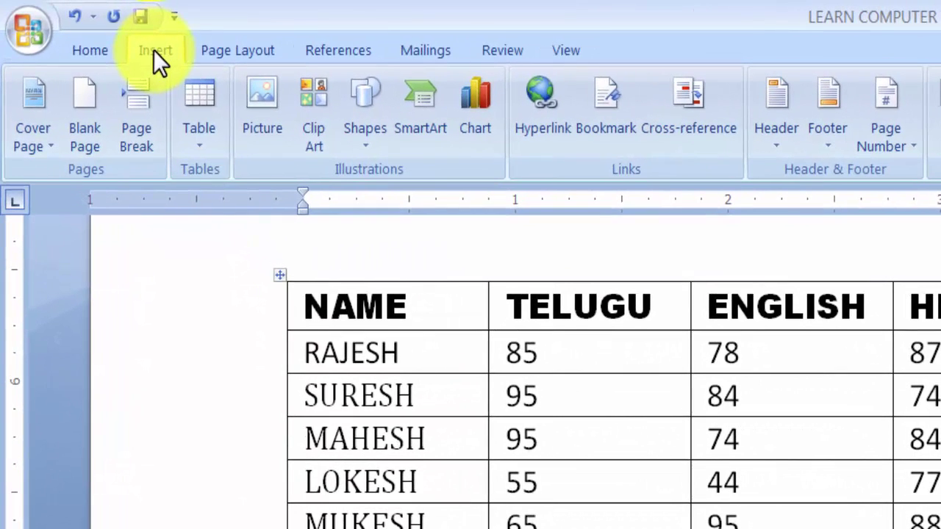
{"action": "left_click", "coordinate": [202, 147]}
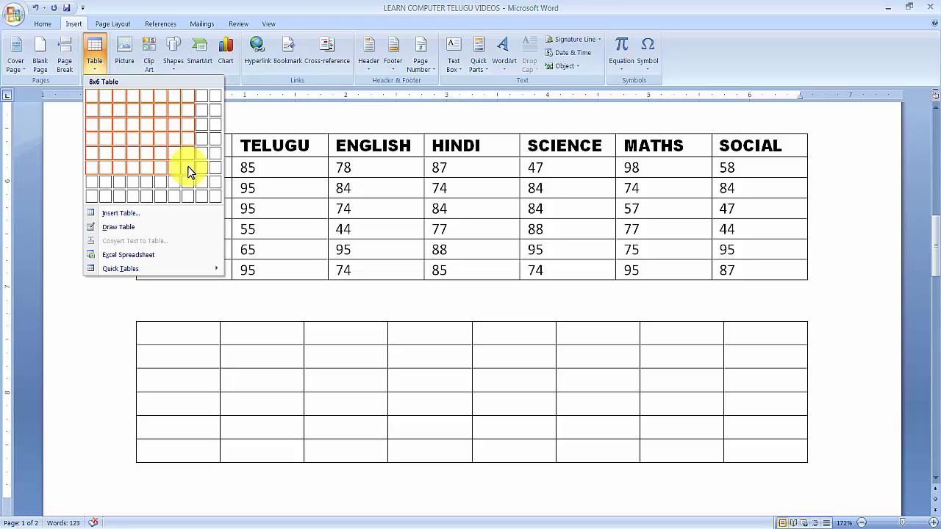
{"action": "left_click", "coordinate": [189, 168]}
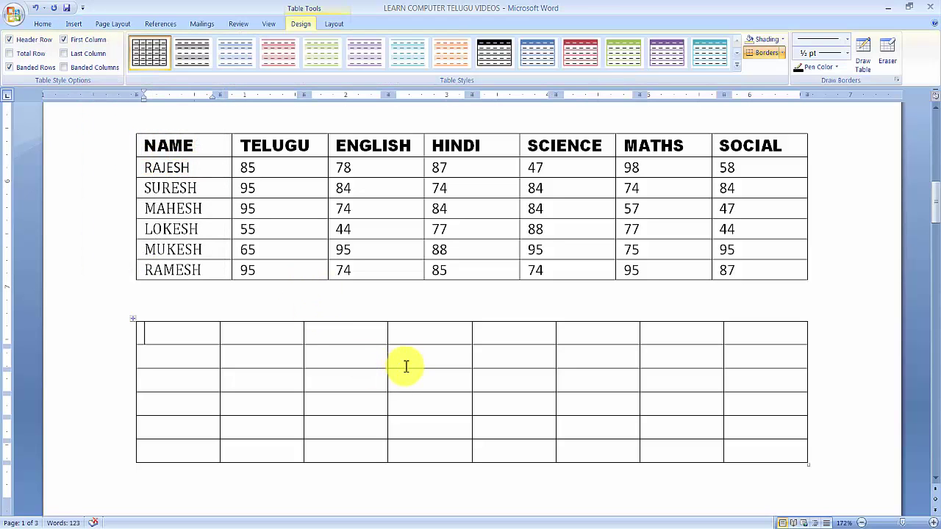
{"action": "key", "text": "ctrl+z"}
Insert a blank table with 7 columns and 5 rows below the marks table.
{"action": "left_click", "coordinate": [73, 23]}
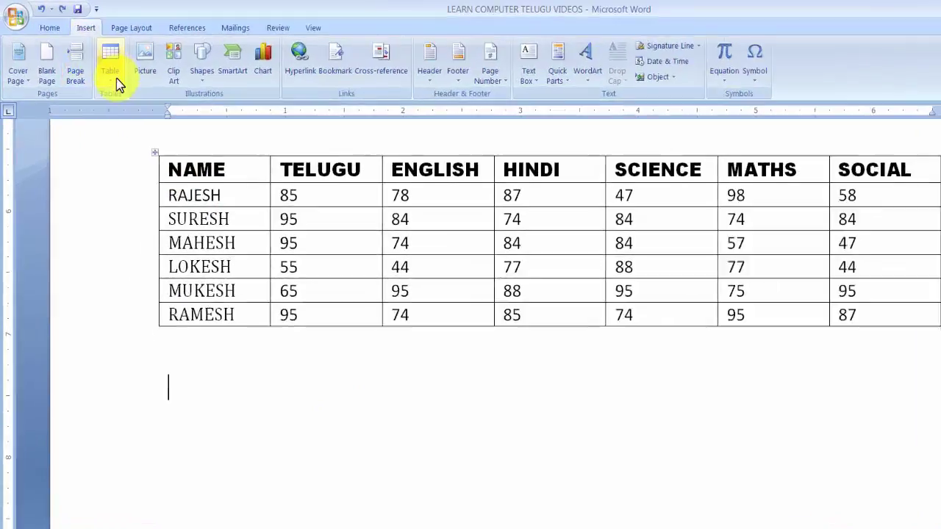
{"action": "left_click", "coordinate": [116, 78]}
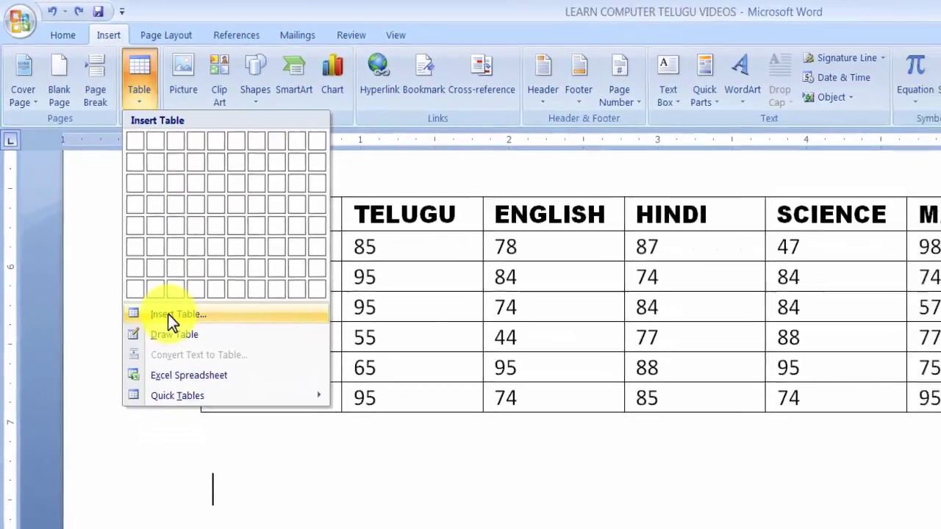
{"action": "left_click", "coordinate": [192, 365]}
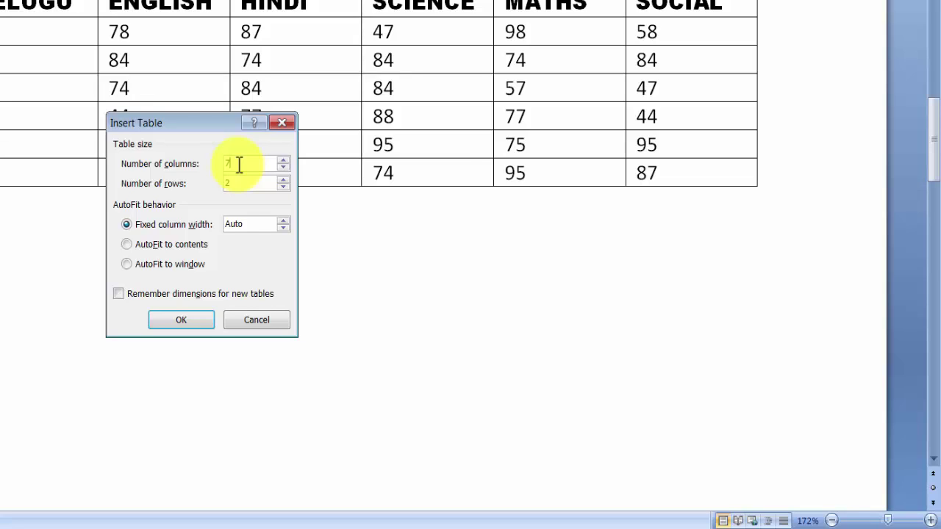
{"action": "key", "text": "Tab"}
{"action": "type", "text": "5"}
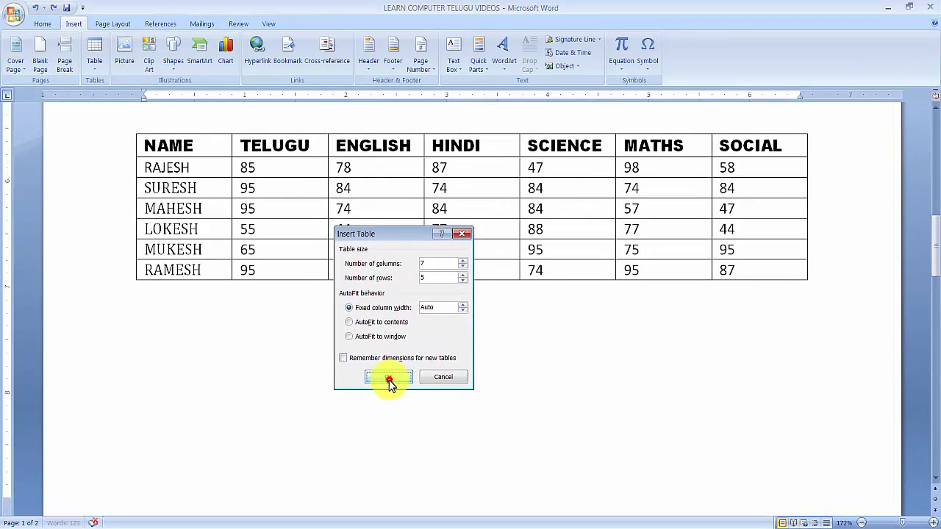
{"action": "left_click", "coordinate": [390, 381]}
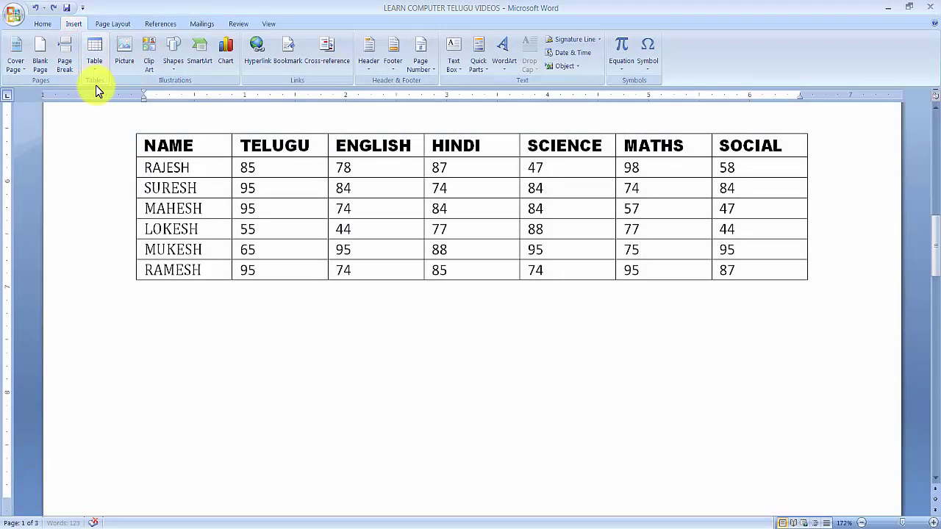
Use Draw Table to draw a page-wide table outline below the marks table.
{"action": "left_click", "coordinate": [95, 63]}
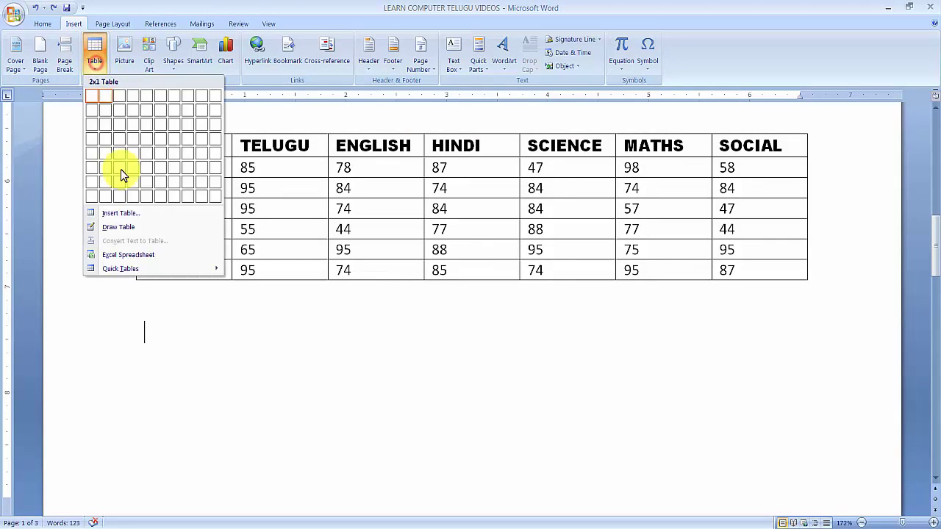
{"action": "left_click", "coordinate": [115, 228]}
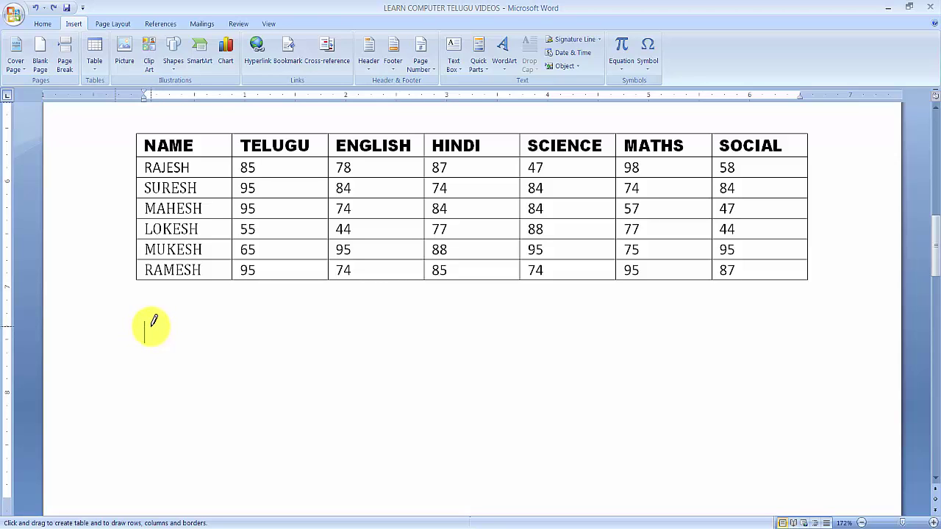
{"action": "mouse_move", "coordinate": [146, 323]}
{"action": "left_mouse_down"}
{"action": "mouse_move", "coordinate": [230, 368]}
{"action": "mouse_move", "coordinate": [412, 415]}
{"action": "left_mouse_up"}
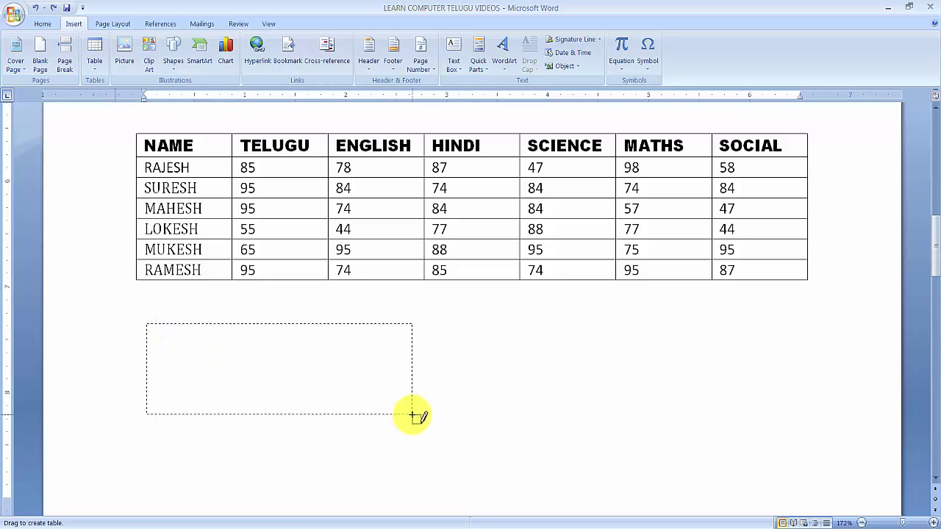
{"action": "mouse_move", "coordinate": [413, 416]}
{"action": "left_mouse_down"}
{"action": "mouse_move", "coordinate": [630, 475]}
{"action": "mouse_move", "coordinate": [809, 491]}
{"action": "mouse_move", "coordinate": [794, 496]}
{"action": "left_mouse_up"}
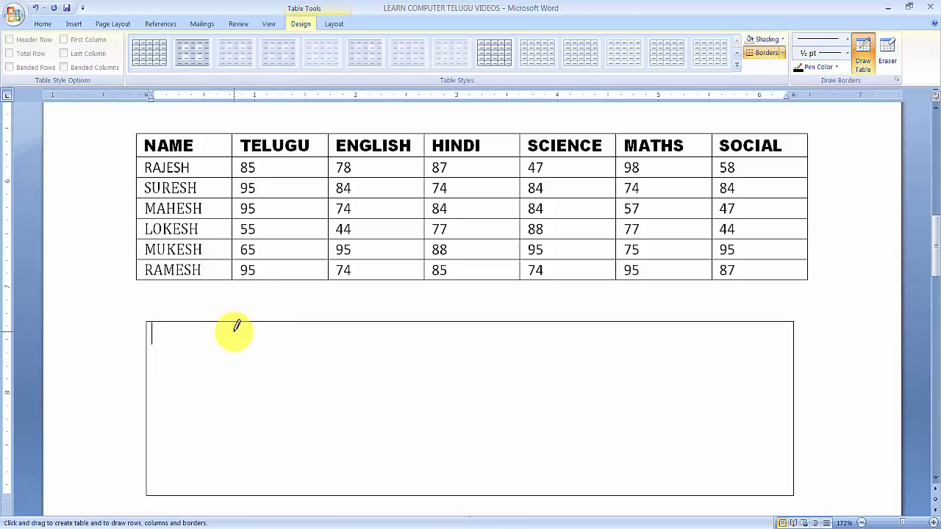
Draw six vertical borders to divide the drawn table into seven columns.
{"action": "left_click_drag", "start_coordinate": [240, 324], "coordinate": [241, 491]}
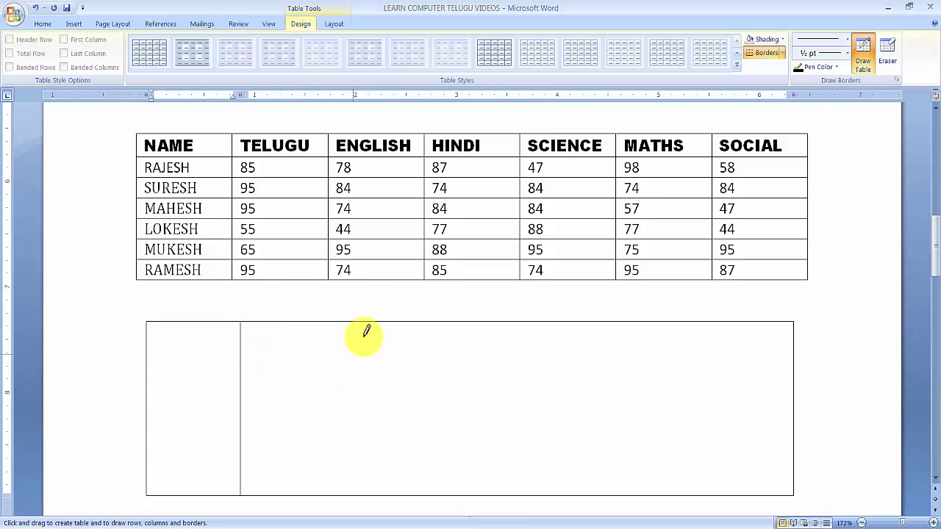
{"action": "left_click_drag", "start_coordinate": [331, 322], "coordinate": [324, 471]}
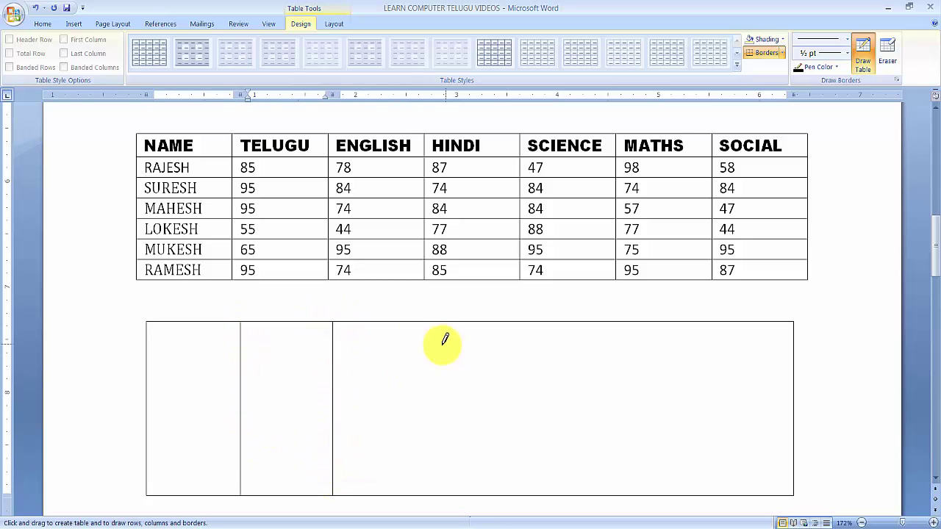
{"action": "left_click_drag", "start_coordinate": [420, 325], "coordinate": [421, 485]}
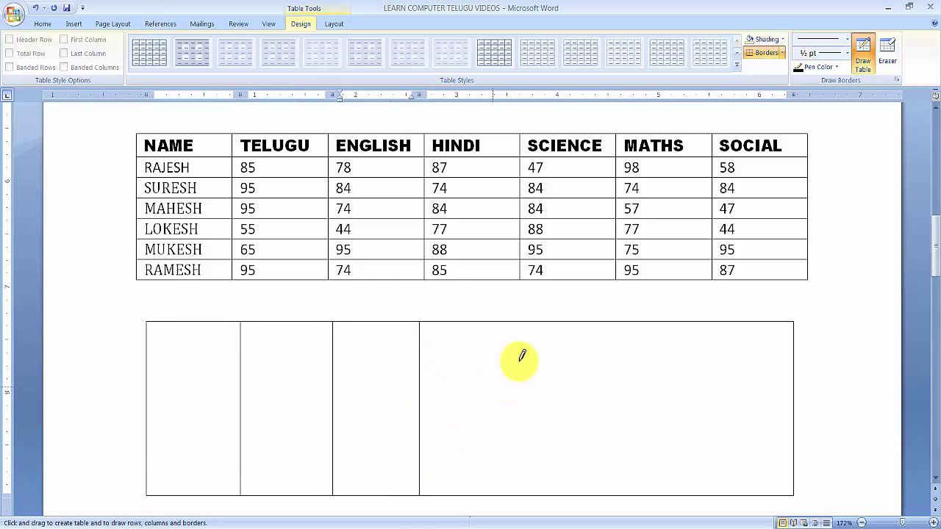
{"action": "left_click_drag", "start_coordinate": [535, 323], "coordinate": [535, 474]}
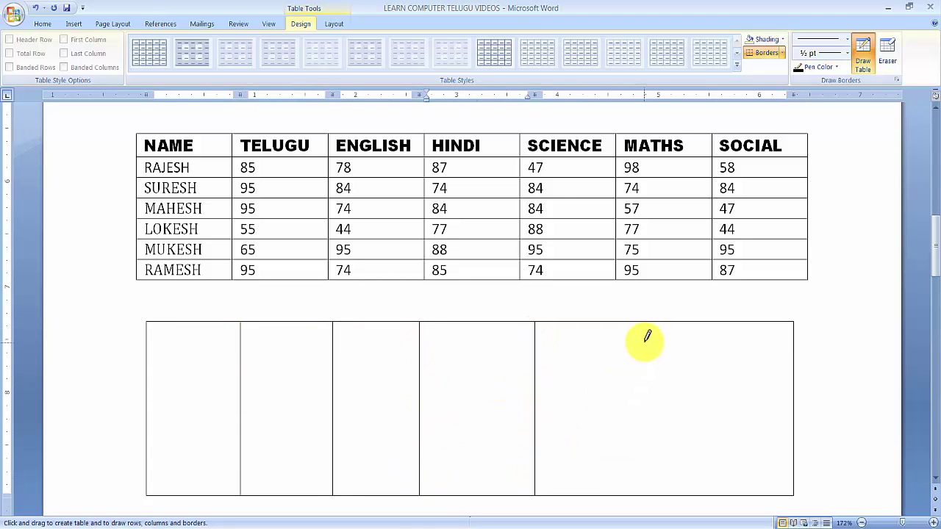
{"action": "left_click_drag", "start_coordinate": [628, 324], "coordinate": [634, 471]}
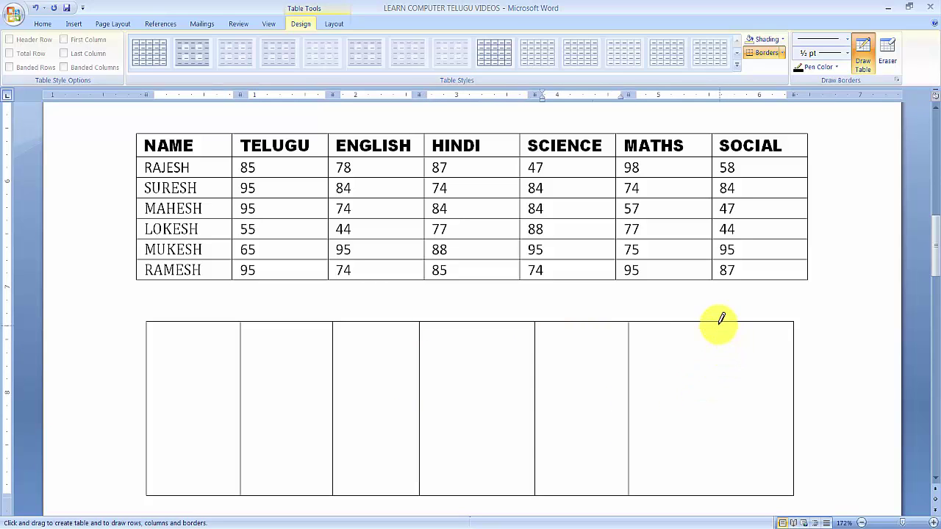
{"action": "left_click_drag", "start_coordinate": [718, 323], "coordinate": [718, 495]}
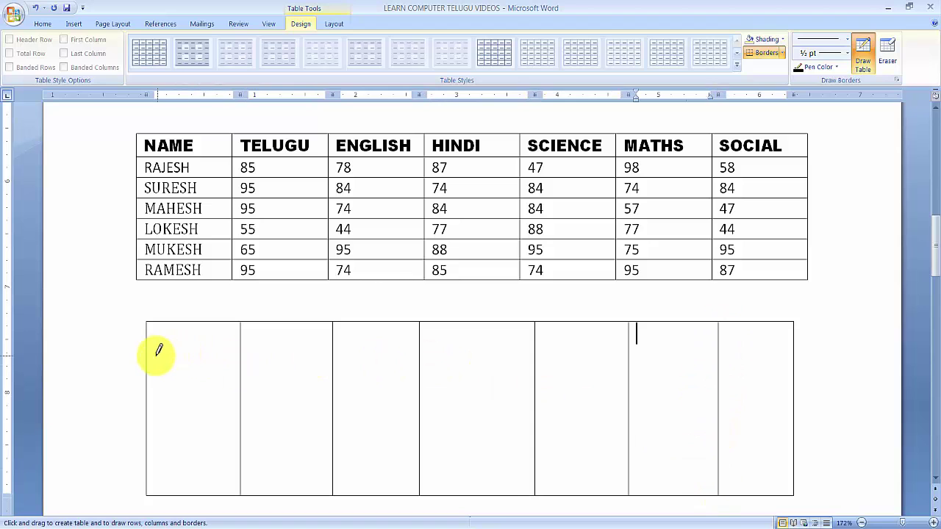
Draw horizontal borders across the table so it has three rows.
{"action": "mouse_move", "coordinate": [148, 351]}
{"action": "left_mouse_down"}
{"action": "mouse_move", "coordinate": [796, 326]}
{"action": "mouse_move", "coordinate": [792, 344]}
{"action": "left_mouse_up"}
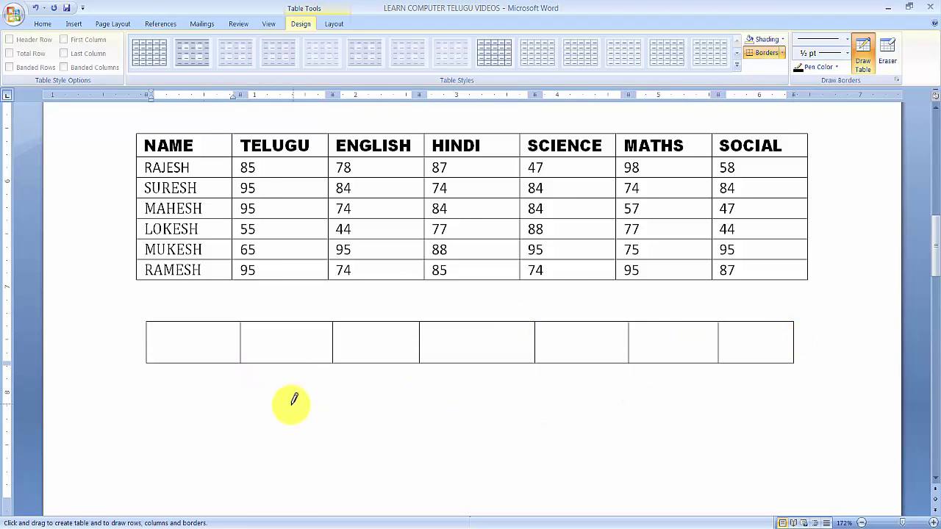
{"action": "key", "text": "Return"}
{"action": "key", "text": "Return"}
{"action": "key", "text": "Return"}
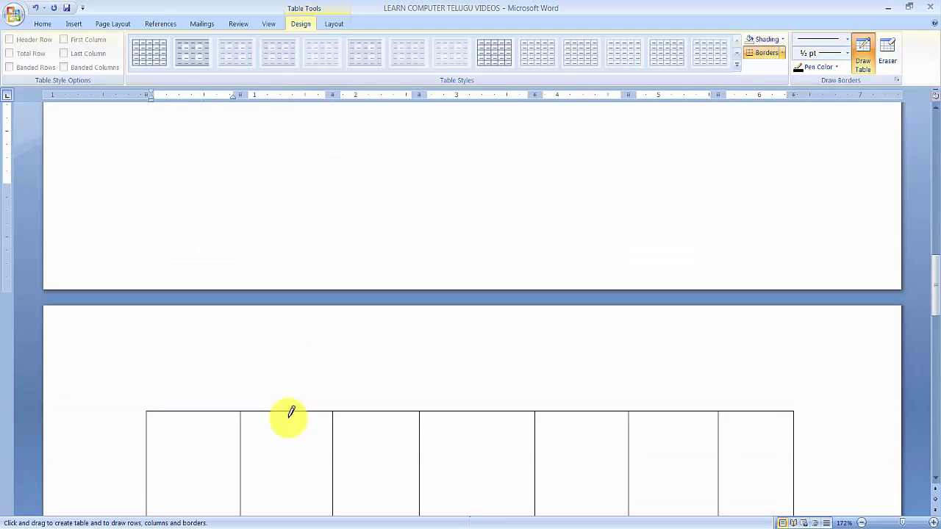
{"action": "scroll", "coordinate": [291, 413], "scroll_direction": "down", "scroll_amount": 1}
{"action": "mouse_move", "coordinate": [151, 404]}
{"action": "left_mouse_down"}
{"action": "mouse_move", "coordinate": [316, 426]}
{"action": "mouse_move", "coordinate": [799, 392]}
{"action": "left_mouse_up"}
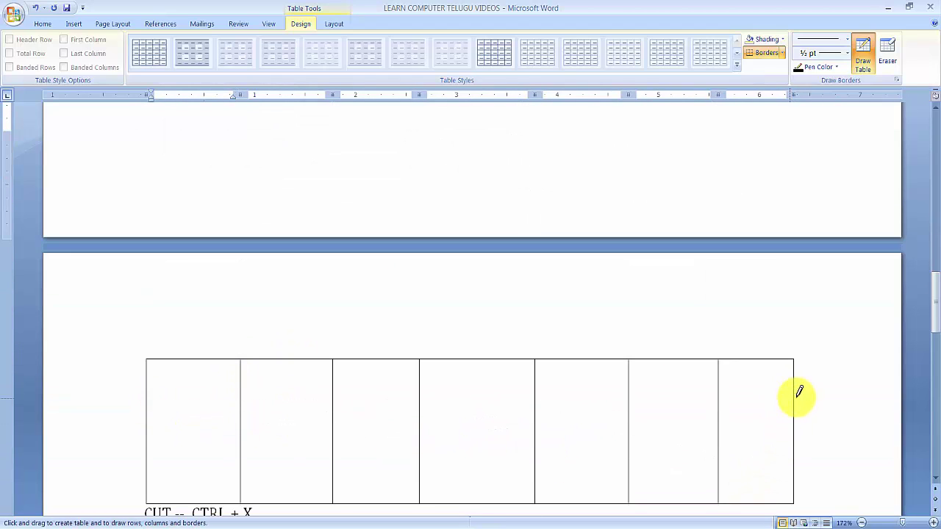
{"action": "left_click_drag", "start_coordinate": [149, 375], "coordinate": [775, 367]}
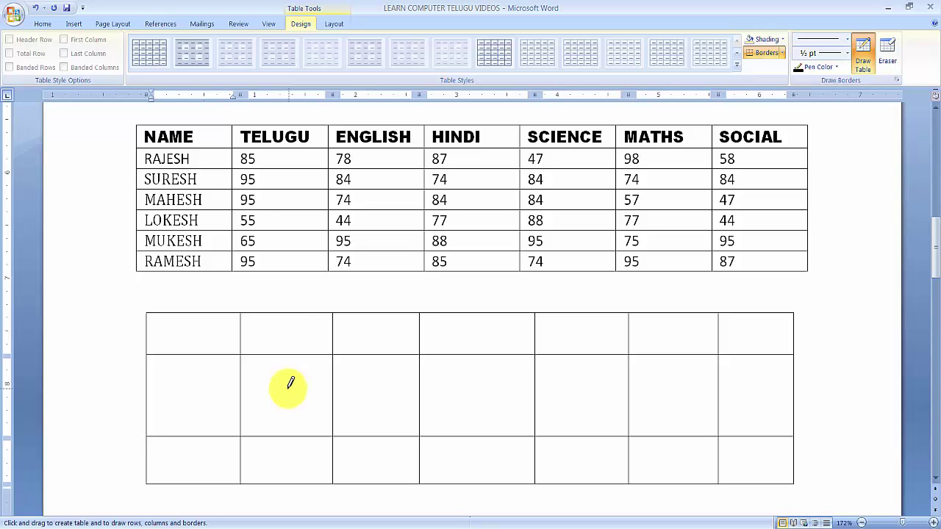
Undo the drawn table lines with Ctrl+Z until only the marks table remains.
{"action": "left_click", "coordinate": [169, 329]}
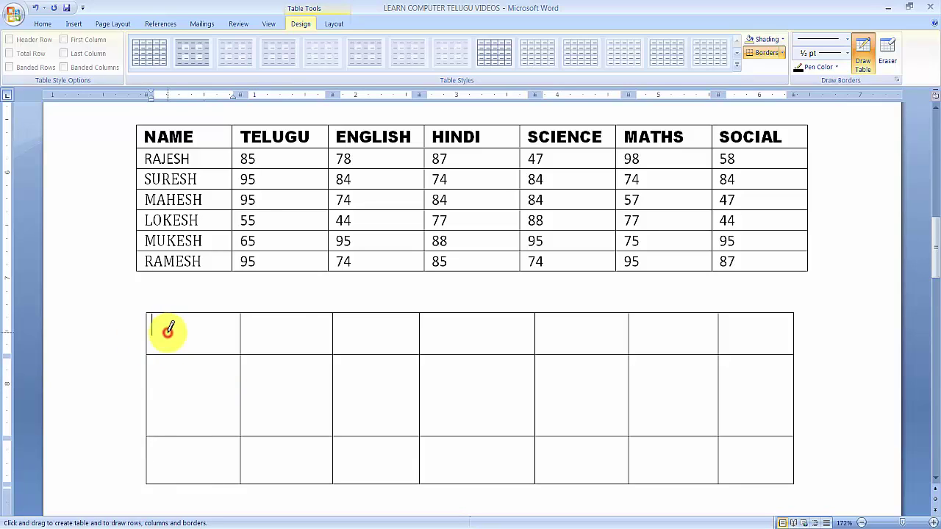
{"action": "key", "text": "ctrl+z"}
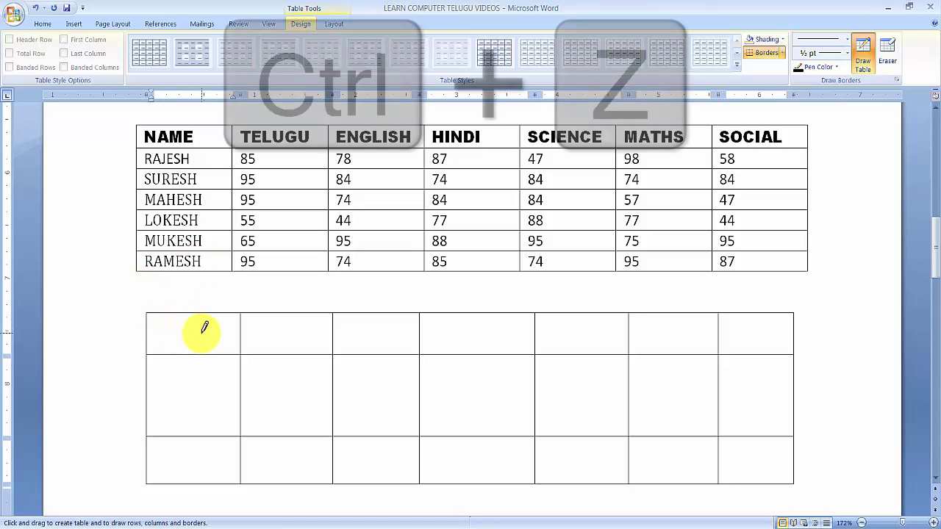
{"action": "key", "text": "ctrl+z"}
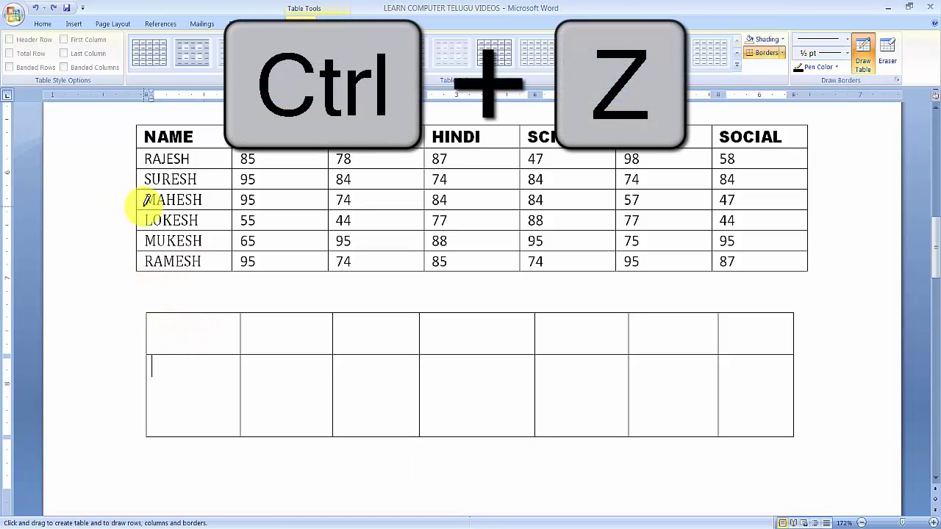
{"action": "key", "text": "ctrl+z"}
{"action": "key", "text": "ctrl+z"}
{"action": "key", "text": "ctrl+z"}
{"action": "key", "text": "ctrl+z"}
{"action": "key", "text": "ctrl+z"}
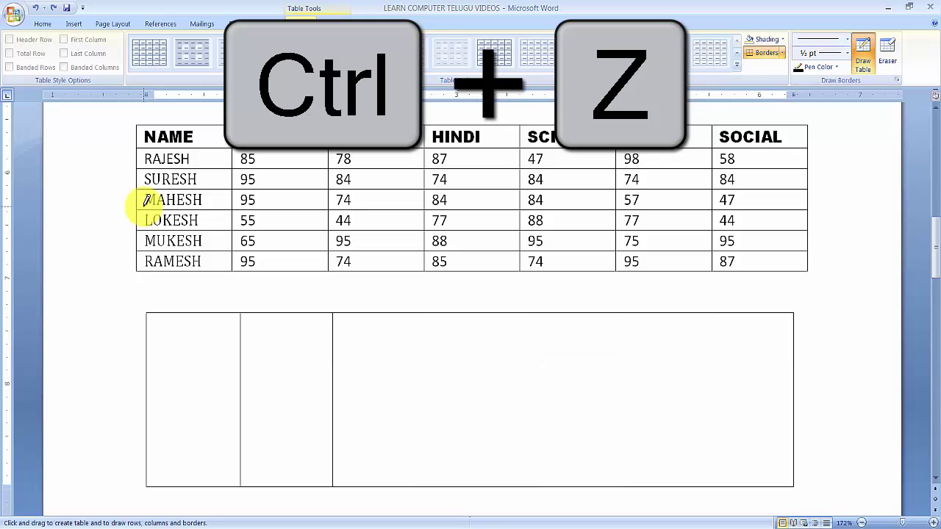
{"action": "key", "text": "ctrl+z"}
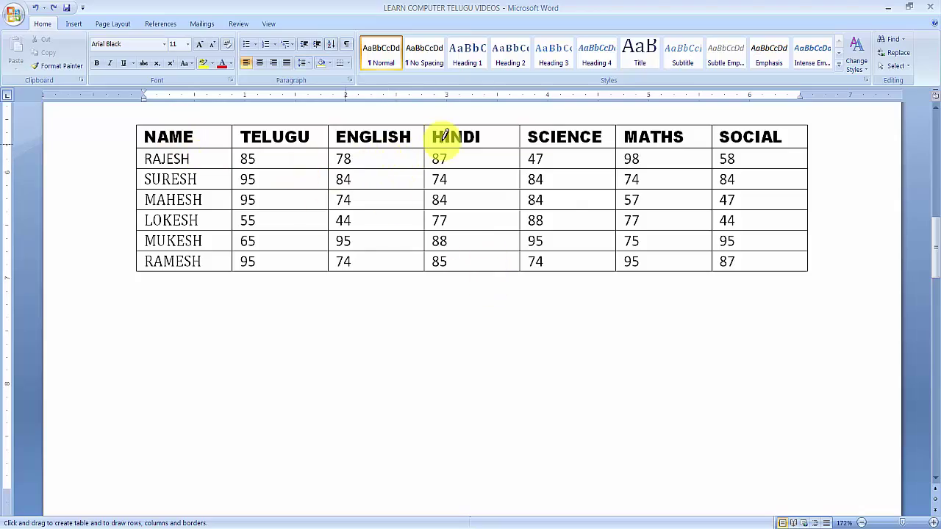
{"action": "scroll", "coordinate": [510, 286], "scroll_direction": "up", "scroll_amount": 2}
{"action": "scroll", "coordinate": [510, 284], "scroll_direction": "up", "scroll_amount": 4}
{"action": "scroll", "coordinate": [507, 279], "scroll_direction": "up", "scroll_amount": 4}
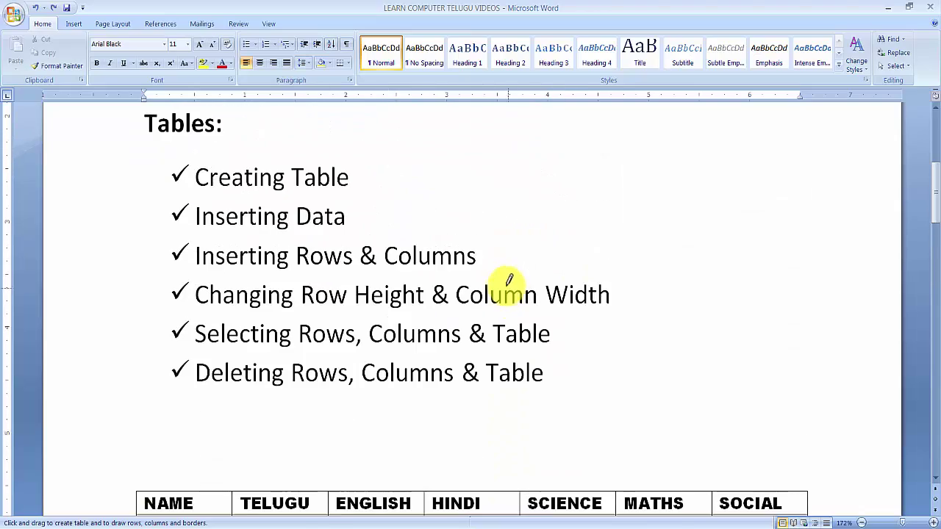
{"action": "scroll", "coordinate": [422, 229], "scroll_direction": "down", "scroll_amount": 4}
{"action": "scroll", "coordinate": [412, 293], "scroll_direction": "down", "scroll_amount": 1}
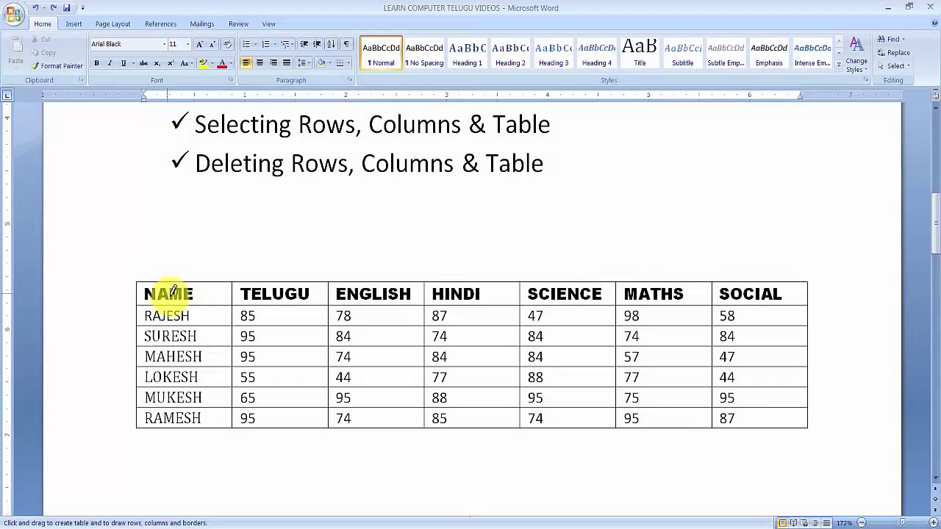
{"action": "scroll", "coordinate": [216, 307], "scroll_direction": "down", "scroll_amount": 1}
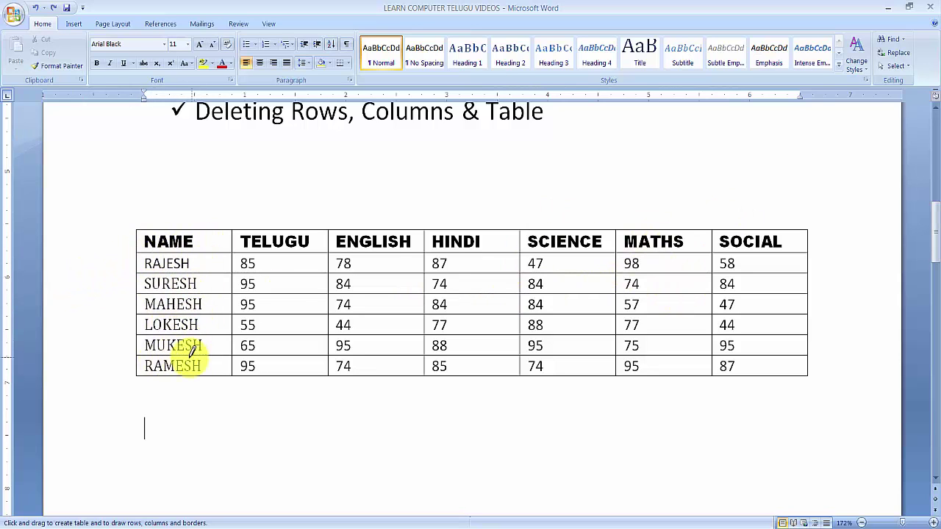
{"action": "scroll", "coordinate": [191, 364], "scroll_direction": "down", "scroll_amount": 2}
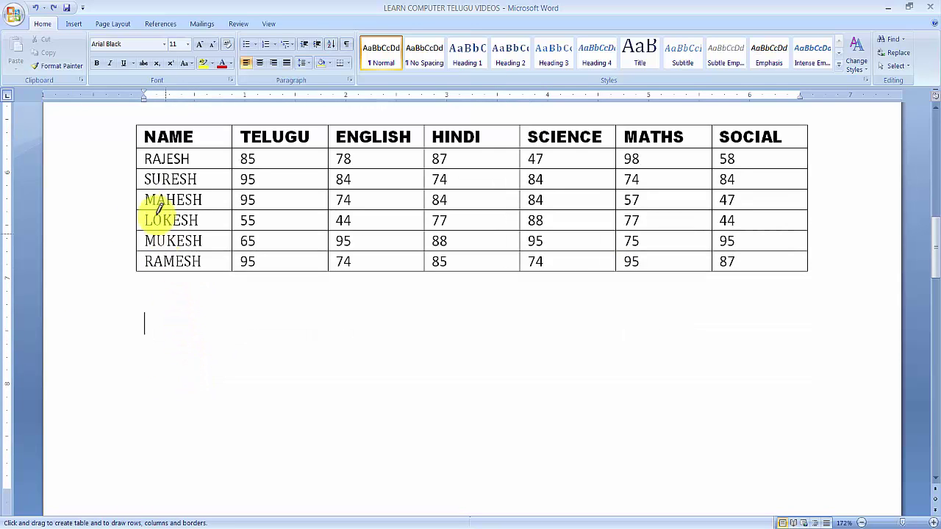
Insert a 7×7 table and enter headers NAME, TEL, ENG, HIN, SCI, MAT, SOC.
{"action": "left_click", "coordinate": [70, 23]}
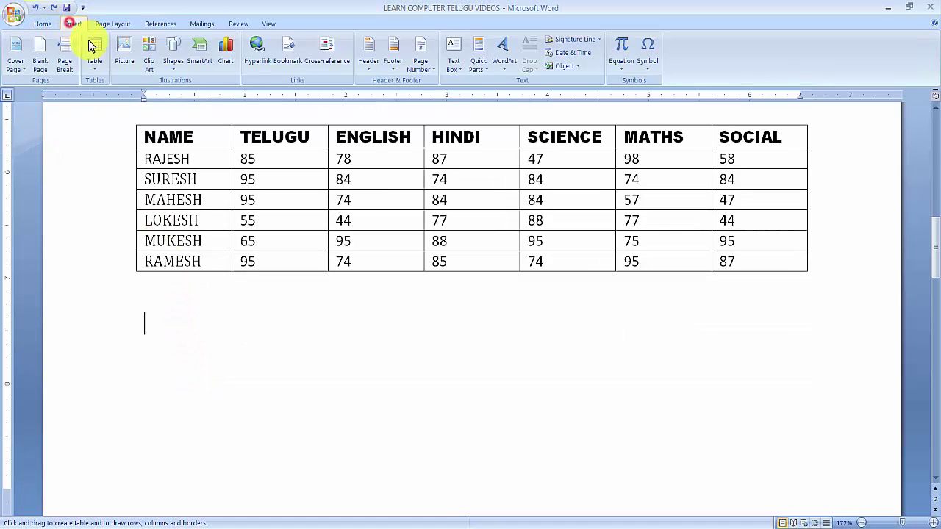
{"action": "left_click", "coordinate": [94, 63]}
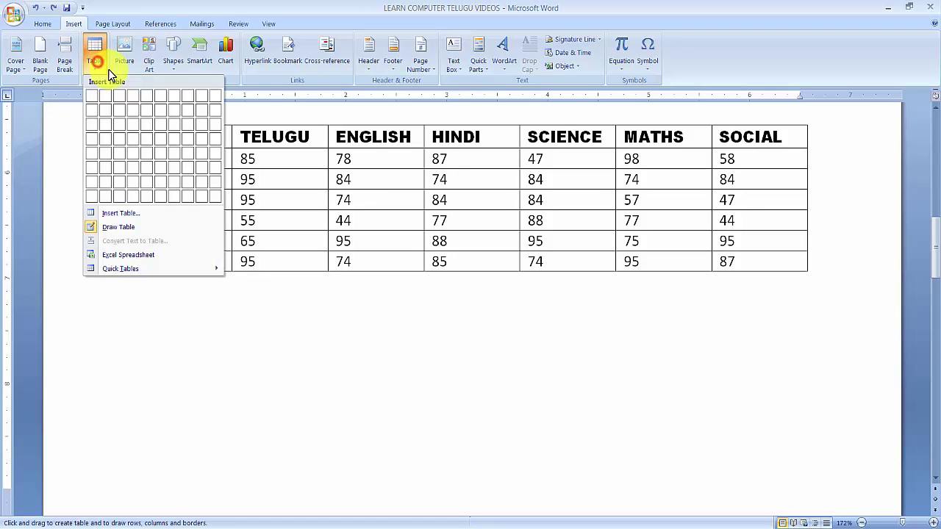
{"action": "left_click", "coordinate": [115, 215]}
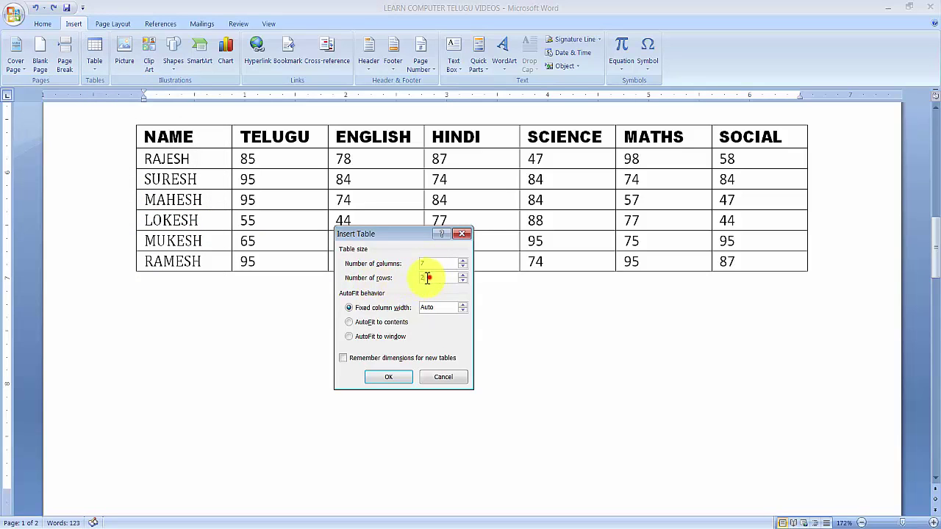
{"action": "left_click", "coordinate": [428, 278]}
{"action": "type", "text": "7"}
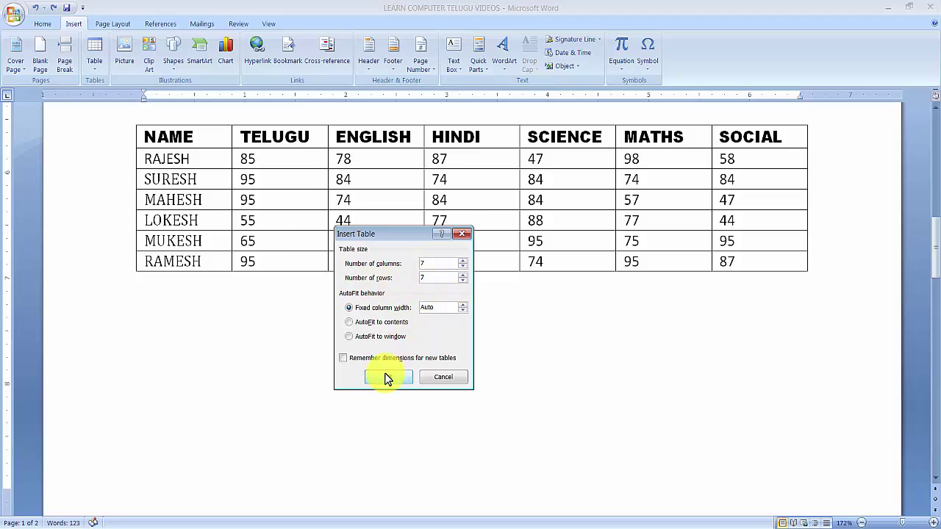
{"action": "left_click", "coordinate": [387, 377]}
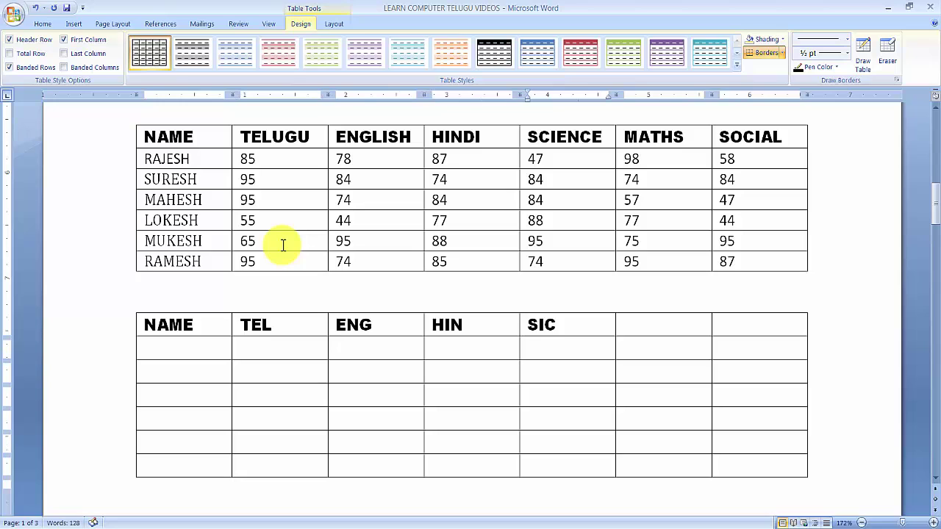
{"action": "key", "text": "Tab"}
{"action": "type", "text": "MA"}
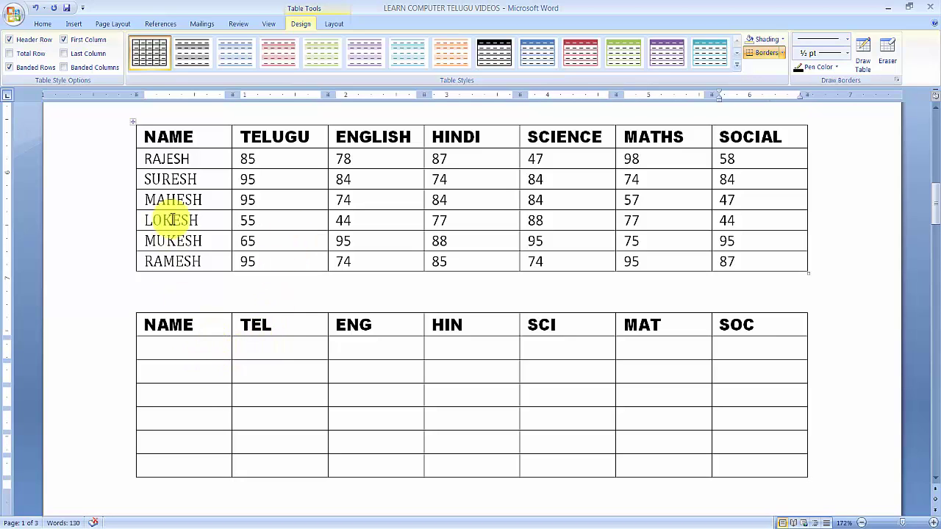
Copy the student marks rows from the first table and paste them into the abbreviated table.
{"action": "mouse_move", "coordinate": [147, 159]}
{"action": "left_mouse_down"}
{"action": "mouse_move", "coordinate": [207, 199]}
{"action": "mouse_move", "coordinate": [745, 257]}
{"action": "left_mouse_up"}
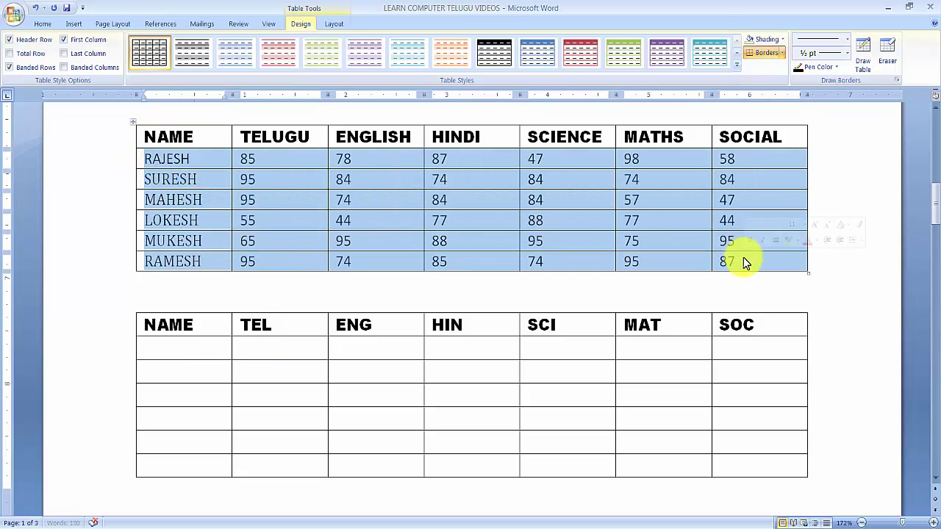
{"action": "key", "text": "ctrl+c"}
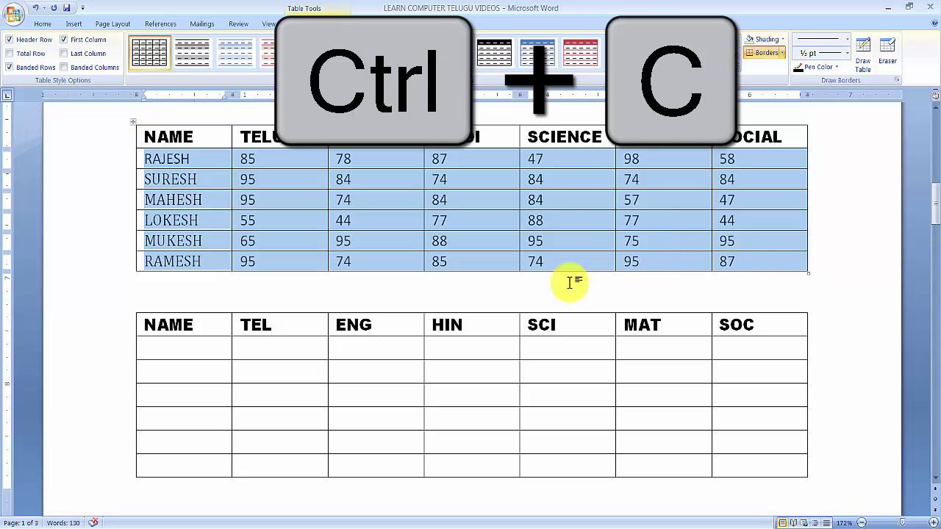
{"action": "left_click", "coordinate": [166, 347]}
{"action": "key", "text": "ctrl+v"}
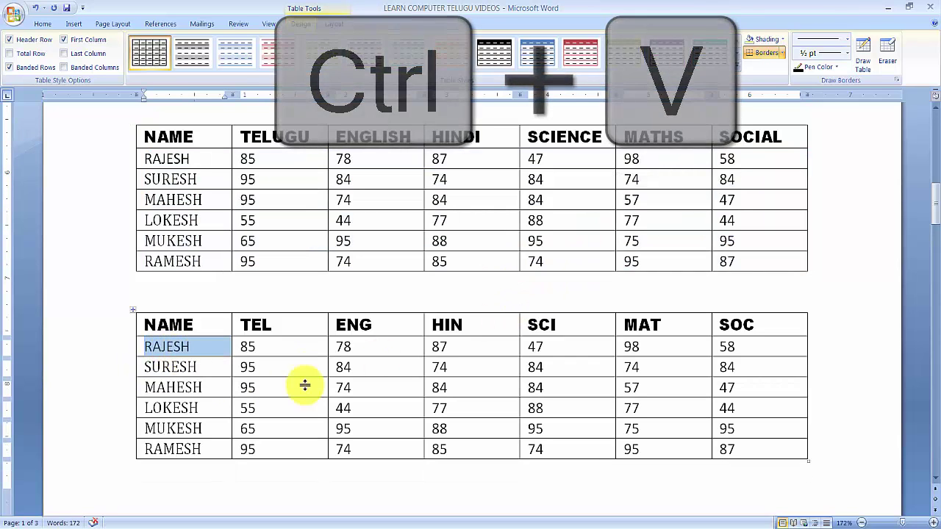
Move through the pasted table's cells, stepping along the SURESH row.
{"action": "left_click", "coordinate": [768, 380]}
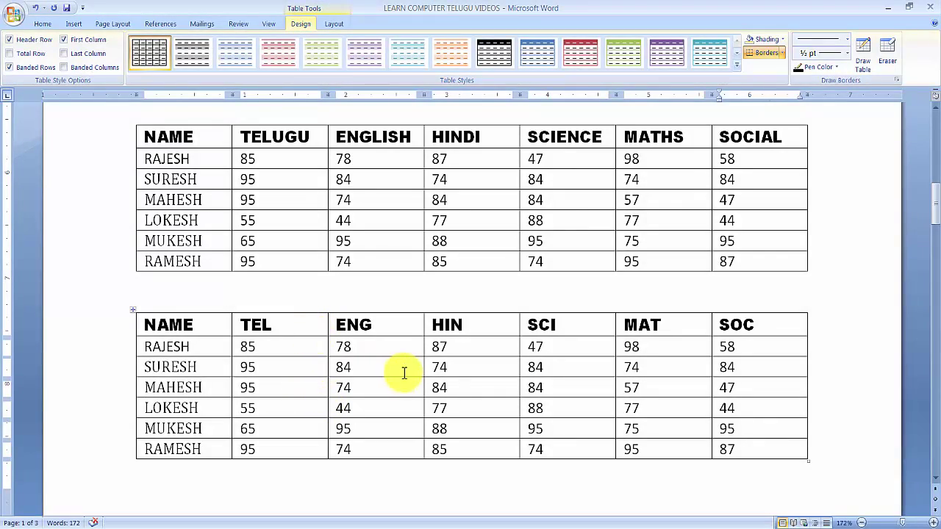
{"action": "left_click", "coordinate": [204, 367]}
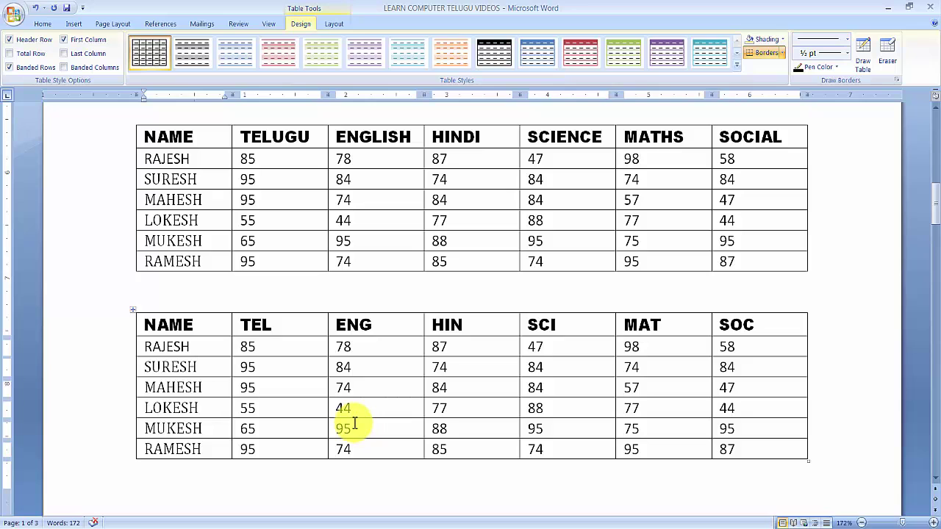
{"action": "key", "text": "Tab"}
{"action": "key", "text": "Tab"}
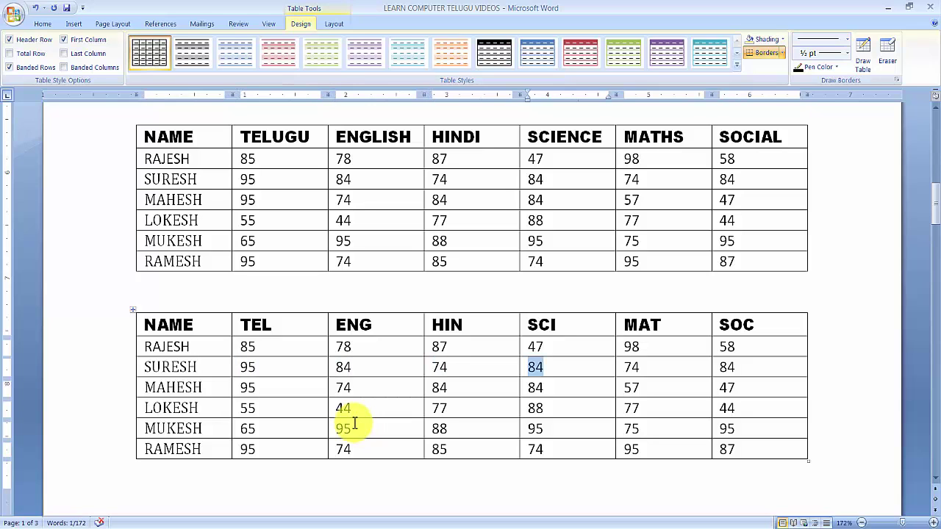
{"action": "key", "text": "Tab"}
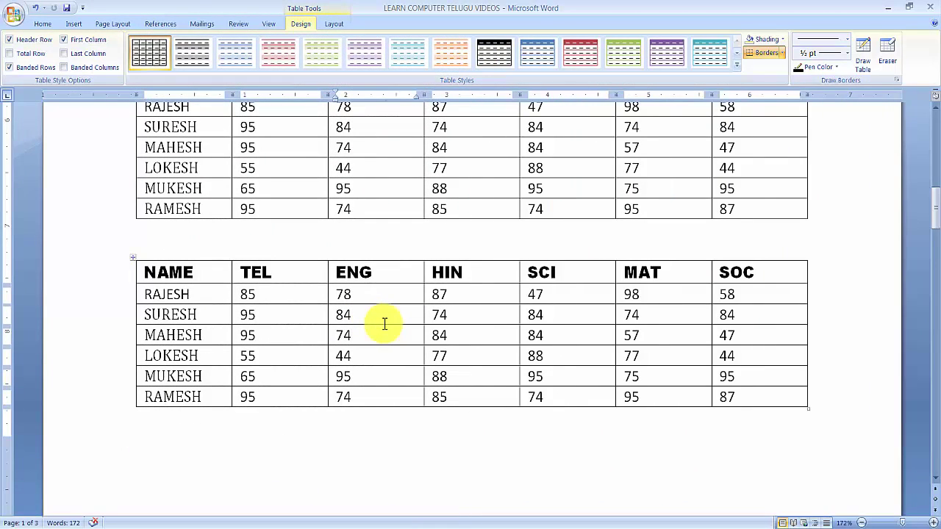
{"action": "scroll", "coordinate": [403, 317], "scroll_direction": "up", "scroll_amount": 8}
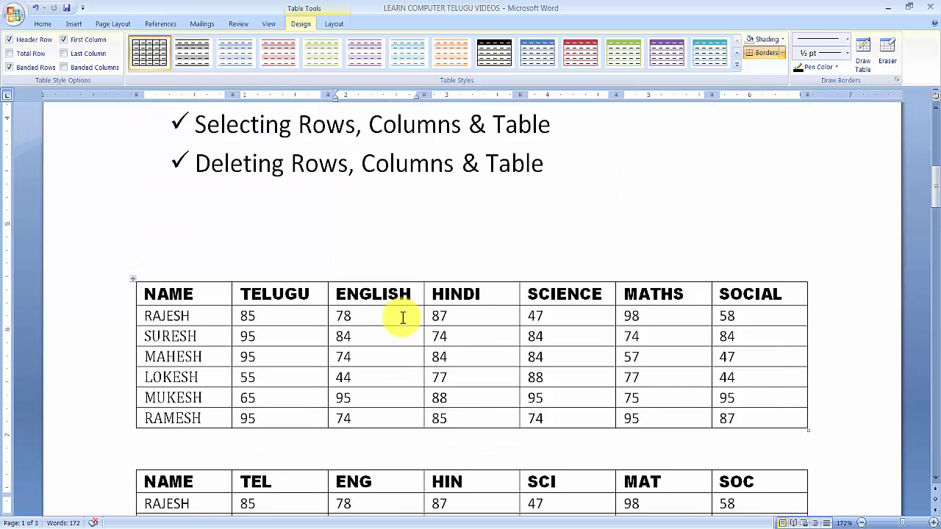
{"action": "left_click_drag", "start_coordinate": [268, 209], "coordinate": [430, 204]}
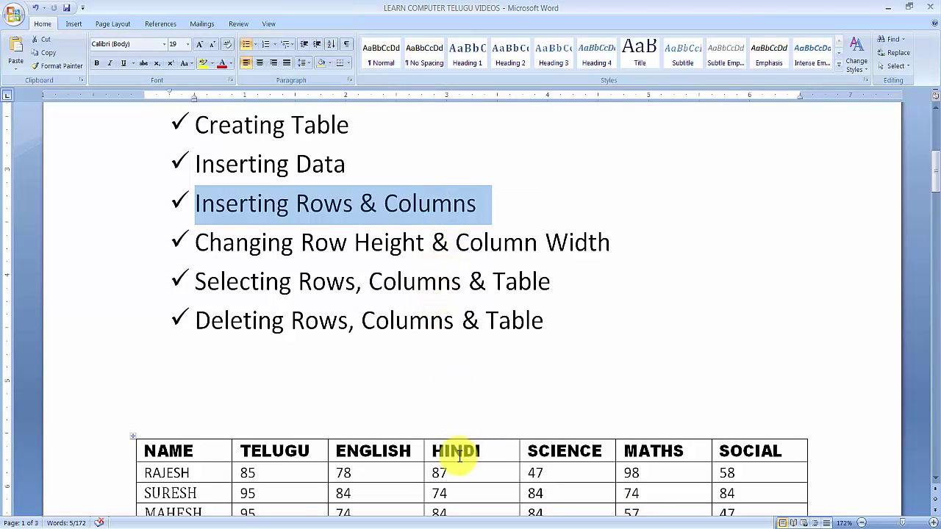
{"action": "scroll", "coordinate": [447, 453], "scroll_direction": "down", "scroll_amount": 5}
{"action": "scroll", "coordinate": [453, 454], "scroll_direction": "down", "scroll_amount": 3}
{"action": "scroll", "coordinate": [439, 449], "scroll_direction": "up", "scroll_amount": 2}
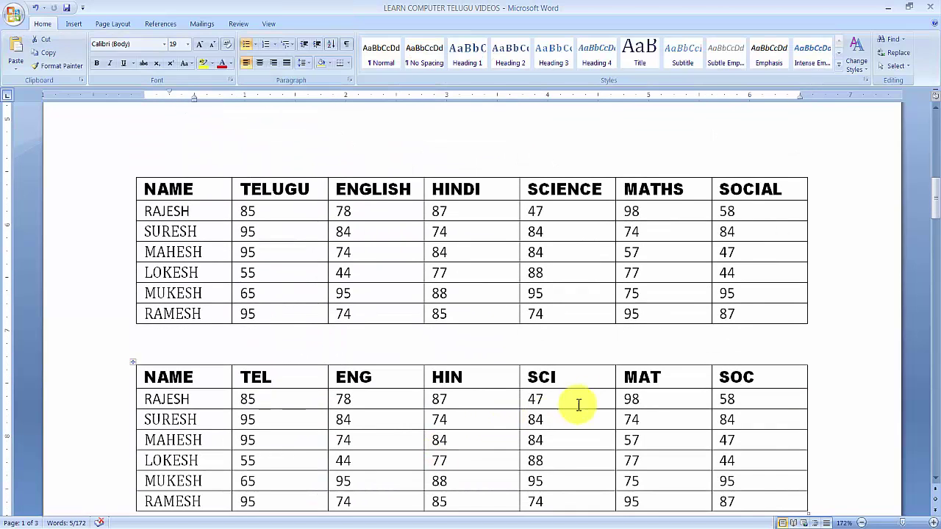
{"action": "left_click", "coordinate": [678, 376]}
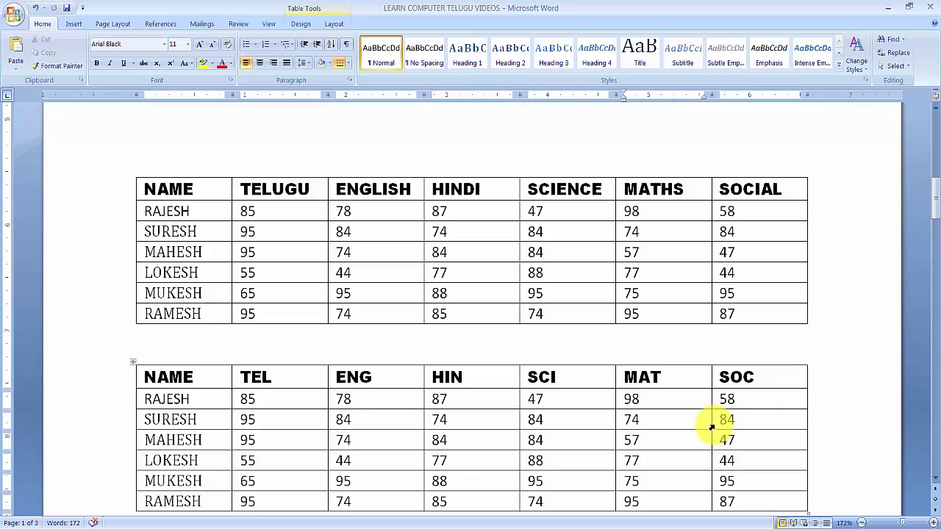
{"action": "scroll", "coordinate": [710, 431], "scroll_direction": "down", "scroll_amount": 3}
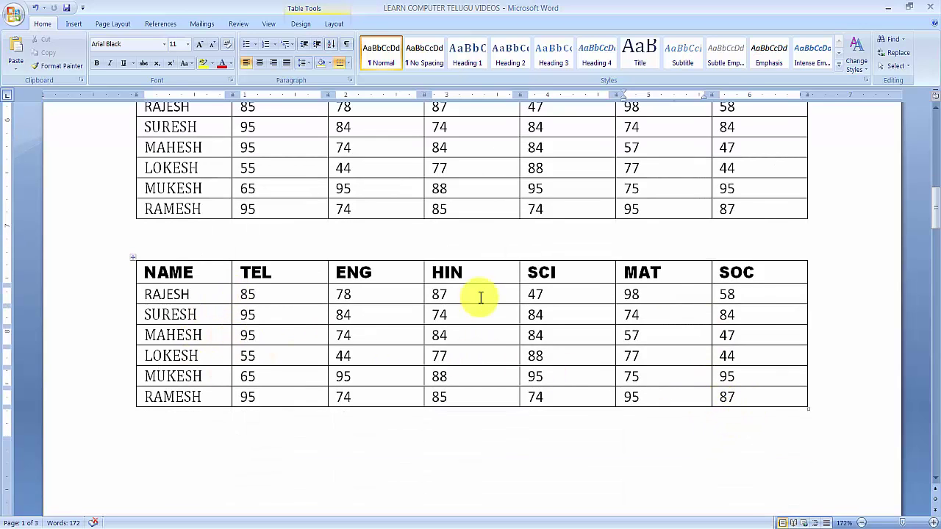
{"action": "left_click", "coordinate": [775, 273]}
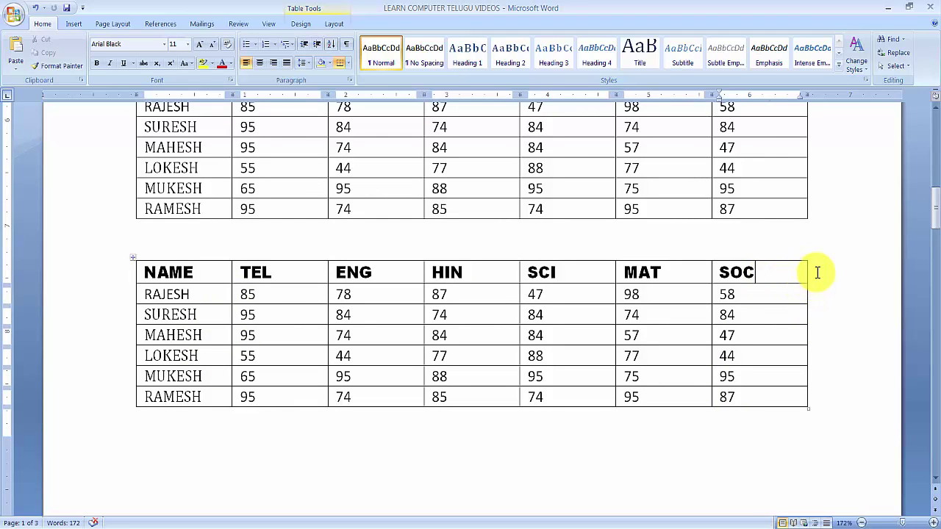
{"action": "left_click", "coordinate": [760, 294]}
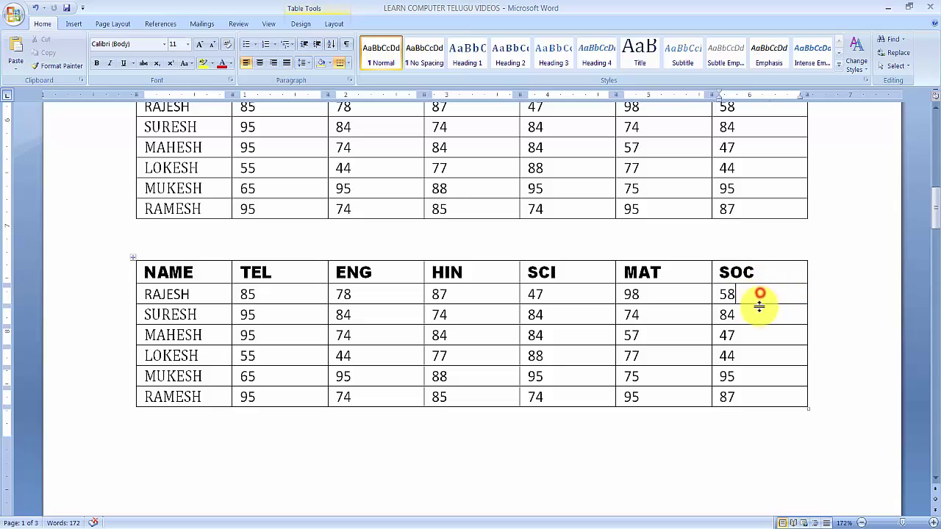
{"action": "left_click", "coordinate": [770, 277]}
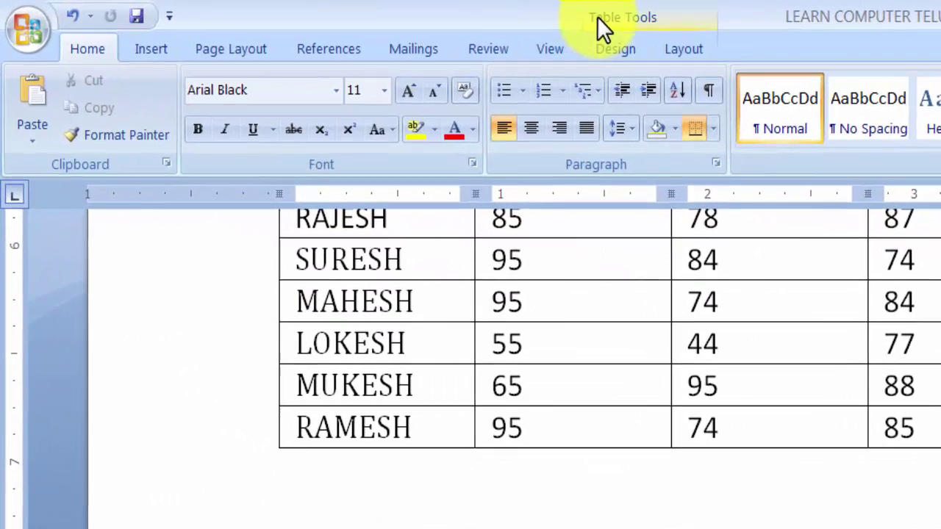
Add an empty column right of SOC with Layout's Insert Right.
{"action": "left_click", "coordinate": [684, 48]}
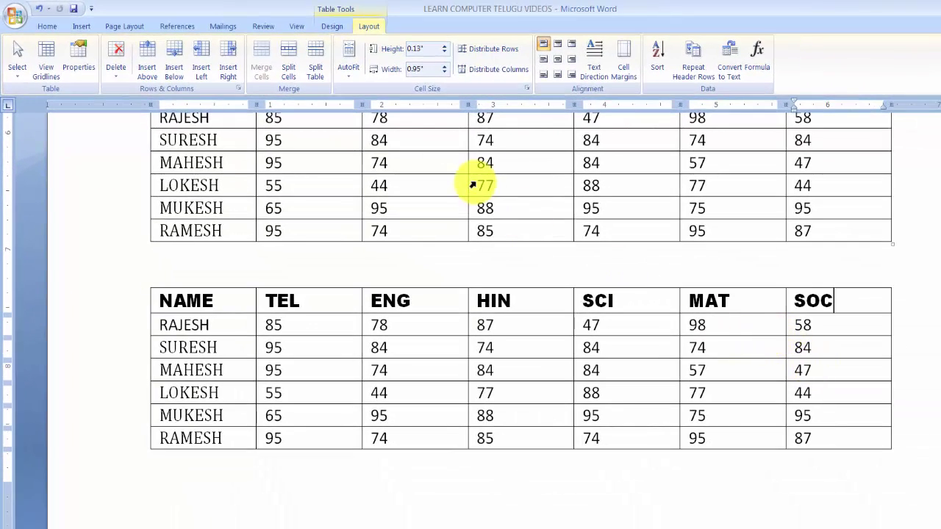
{"action": "left_click", "coordinate": [227, 74]}
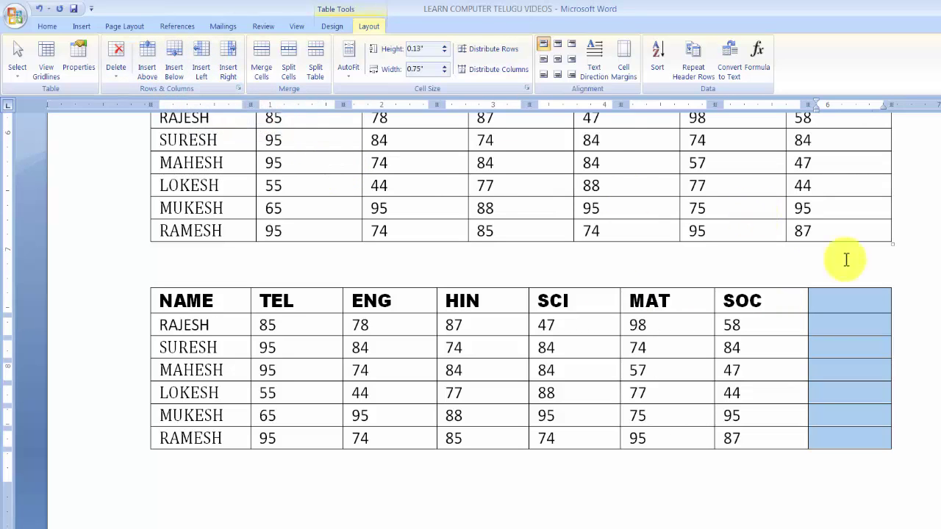
Enter the header TOTAL in the top cell of the new eighth column.
{"action": "left_click", "coordinate": [821, 301]}
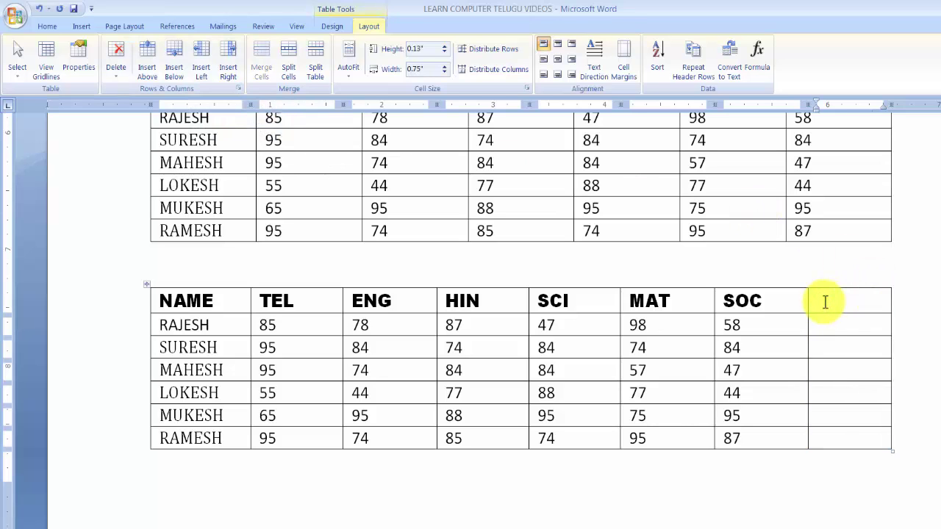
{"action": "type", "text": "TOTAL"}
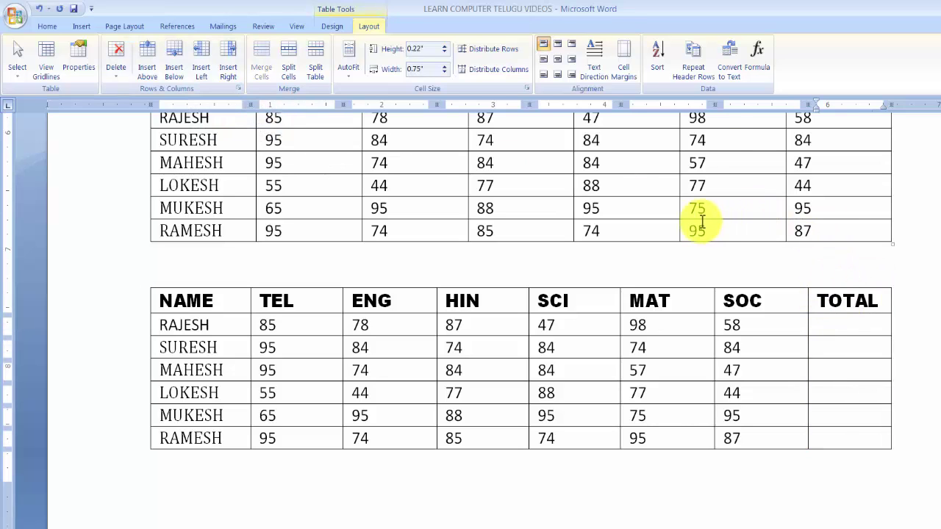
{"action": "scroll", "coordinate": [609, 226], "scroll_direction": "down", "scroll_amount": 1}
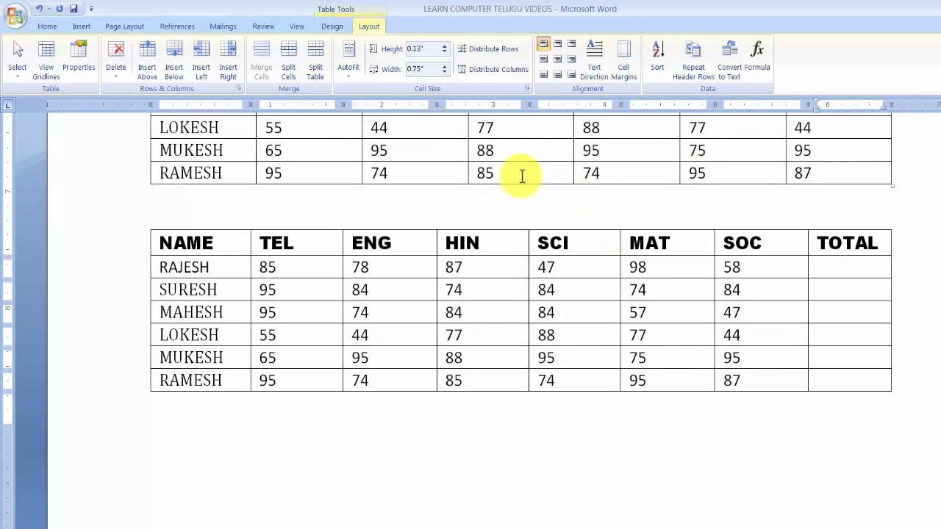
{"action": "scroll", "coordinate": [726, 301], "scroll_direction": "up", "scroll_amount": 2}
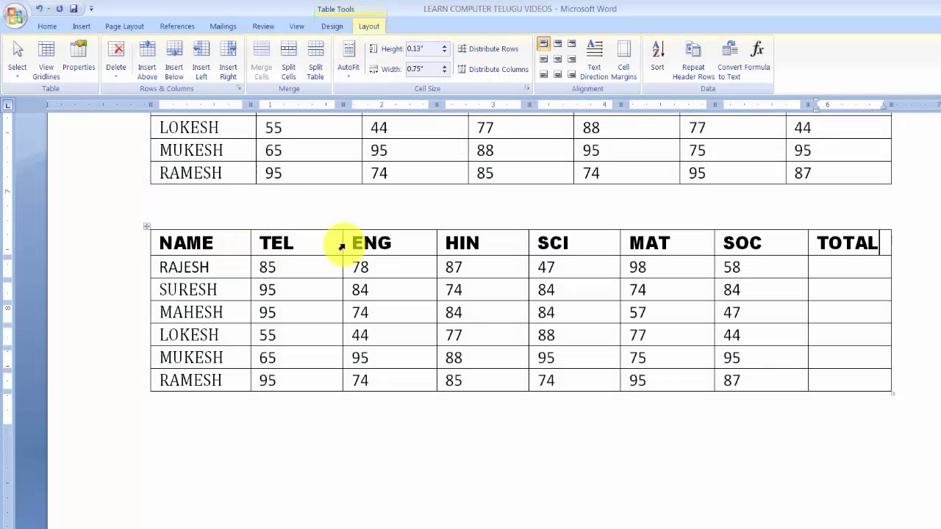
{"action": "left_click", "coordinate": [312, 244]}
{"action": "left_click", "coordinate": [401, 243]}
{"action": "left_click", "coordinate": [506, 243]}
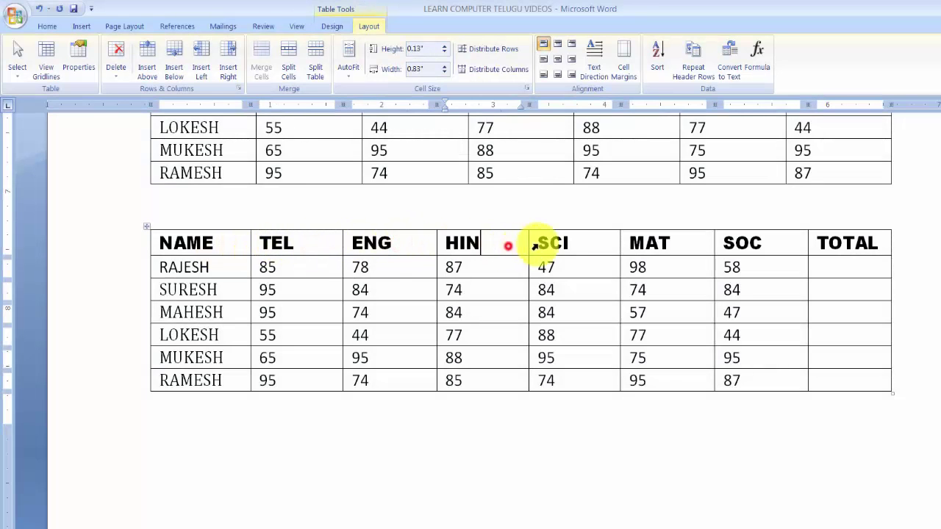
{"action": "left_click", "coordinate": [590, 243]}
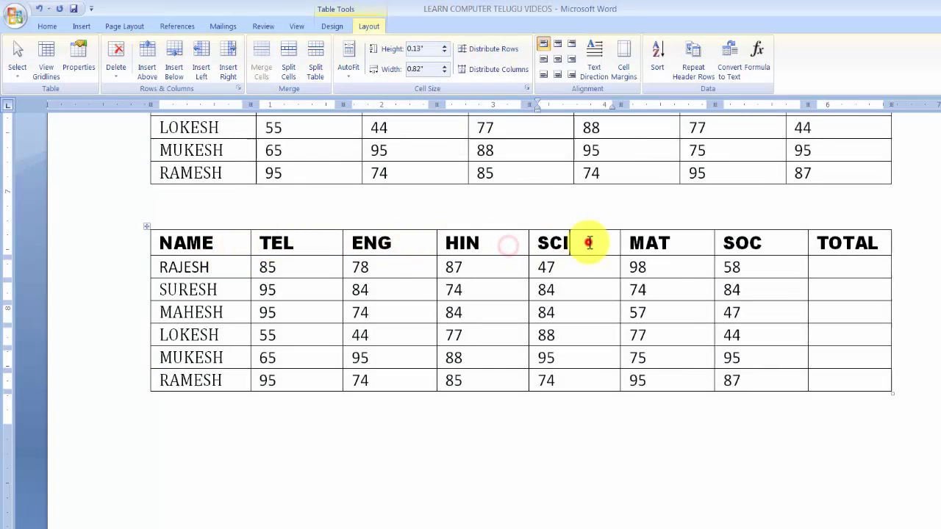
{"action": "left_click", "coordinate": [502, 245]}
{"action": "left_click", "coordinate": [588, 237]}
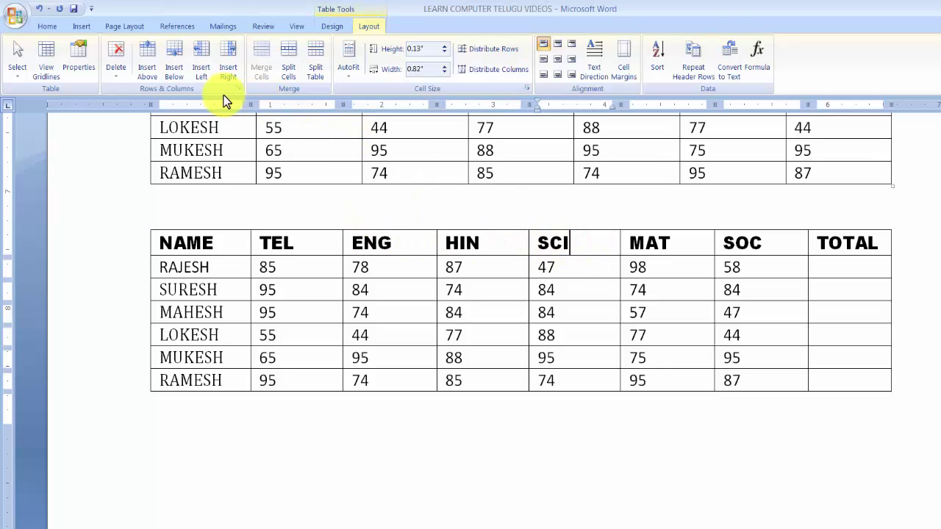
{"action": "left_click", "coordinate": [149, 74]}
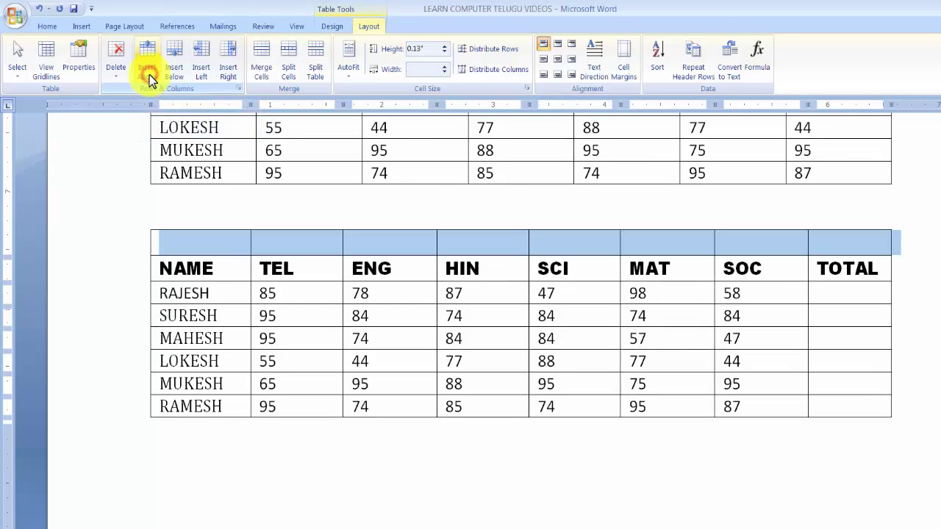
{"action": "left_click", "coordinate": [296, 246]}
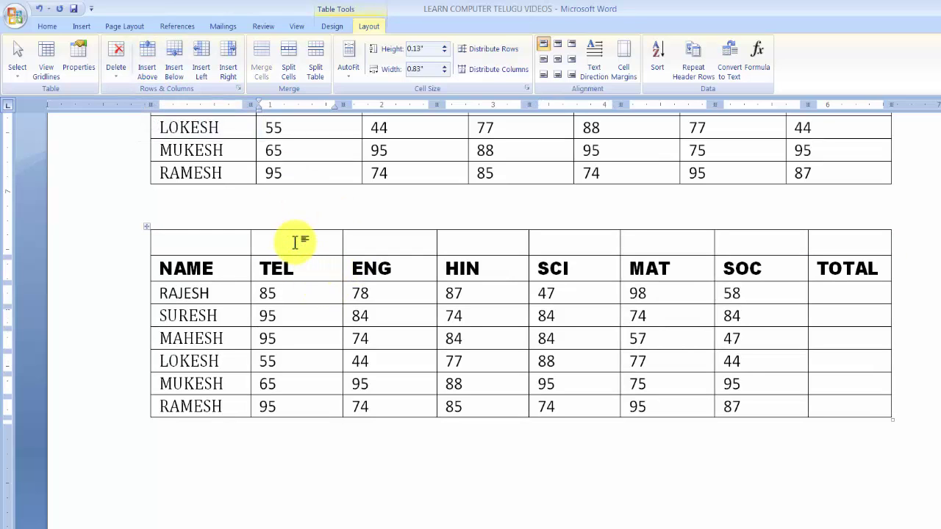
{"action": "left_click", "coordinate": [303, 273]}
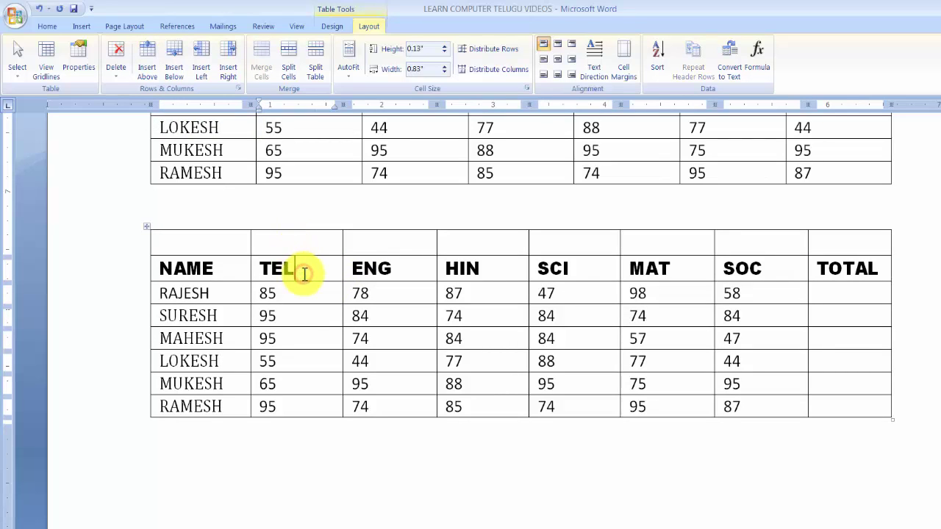
{"action": "left_click", "coordinate": [173, 71]}
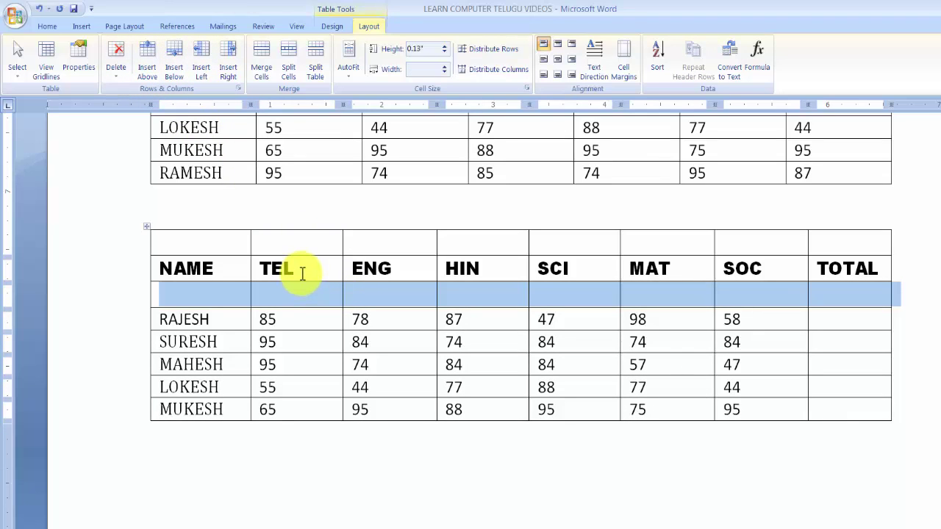
{"action": "key", "text": "ctrl+z"}
{"action": "key", "text": "ctrl+z"}
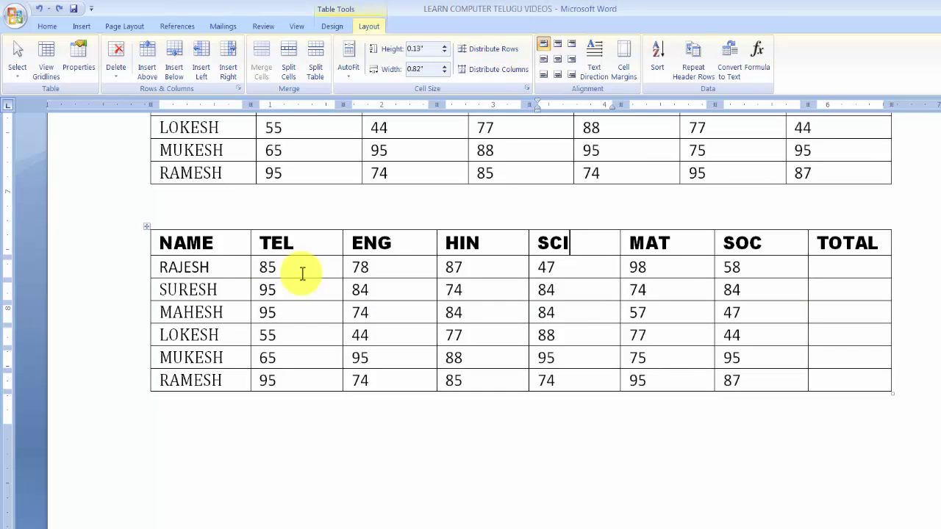
Highlight Height & Column Width in the topic list and move the NAME/TELUGU column border.
{"action": "left_click_drag", "start_coordinate": [392, 267], "coordinate": [612, 279]}
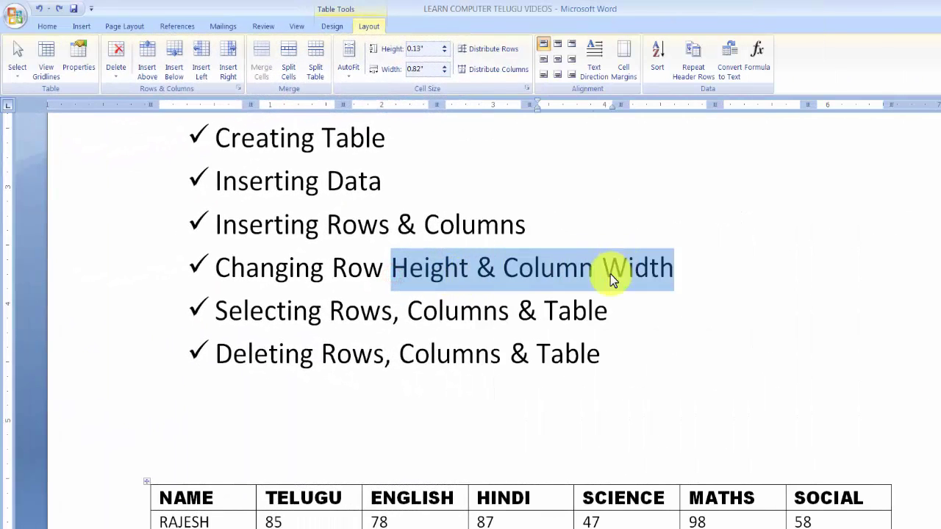
{"action": "scroll", "coordinate": [551, 340], "scroll_direction": "down", "scroll_amount": 7}
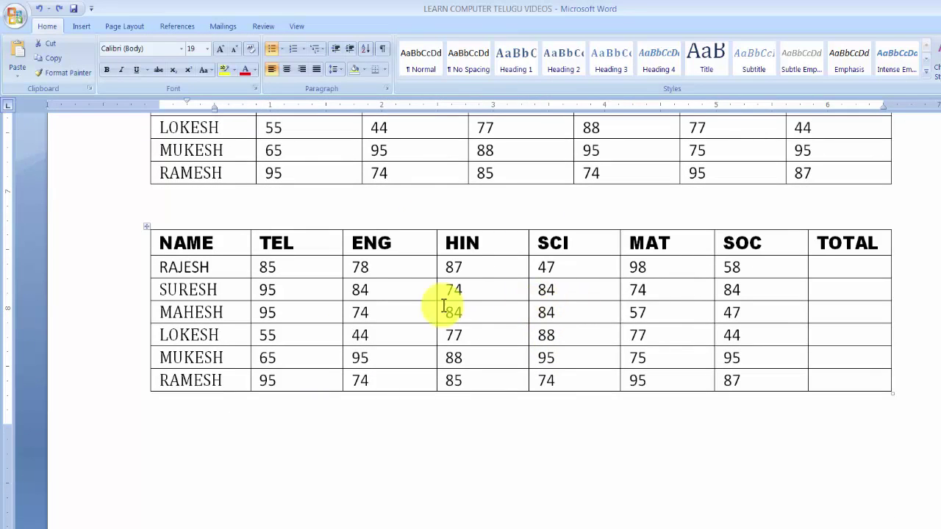
{"action": "scroll", "coordinate": [288, 351], "scroll_direction": "up", "scroll_amount": 3}
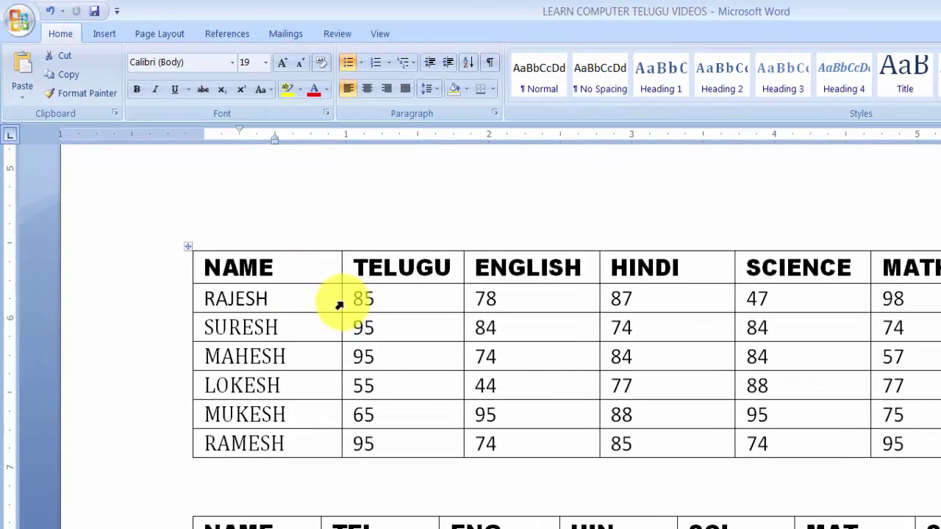
{"action": "left_click_drag", "start_coordinate": [341, 303], "coordinate": [297, 314]}
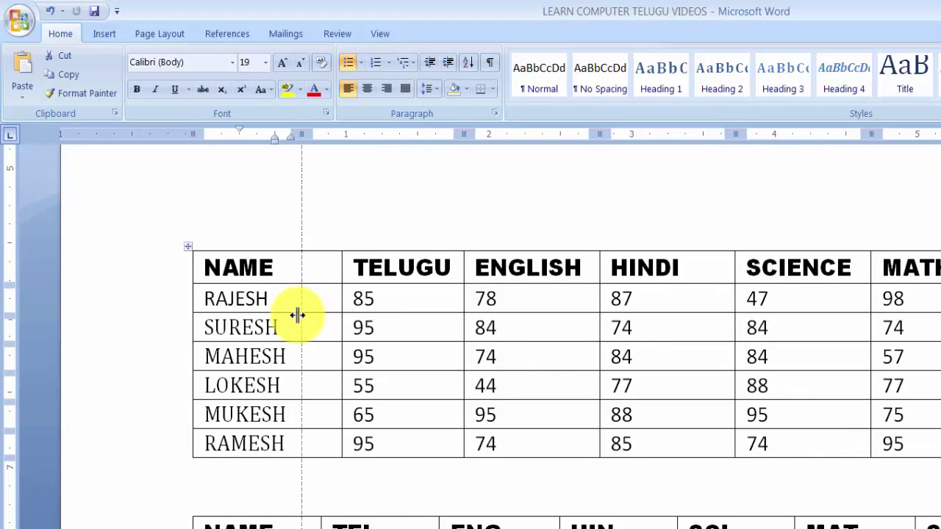
{"action": "left_click_drag", "start_coordinate": [297, 314], "coordinate": [343, 308]}
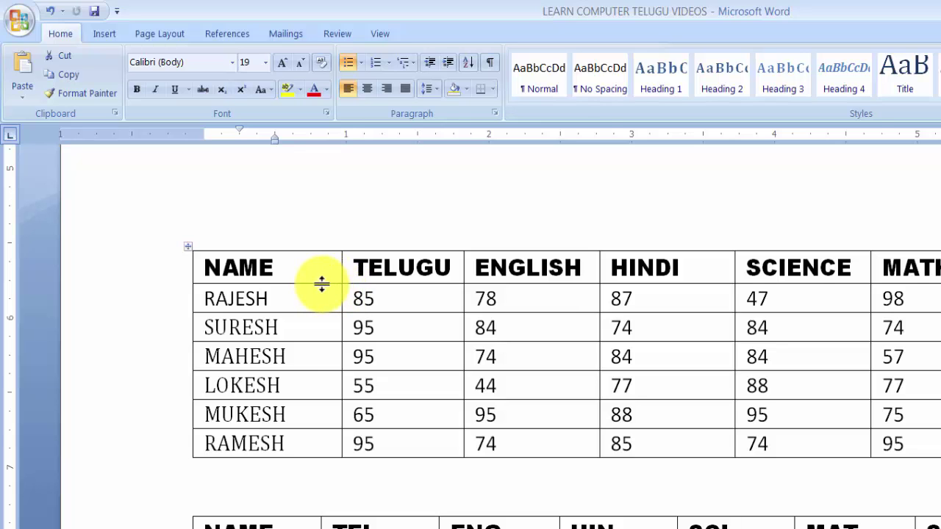
Drag the marks table's header row taller, then back to roughly its original height.
{"action": "left_click_drag", "start_coordinate": [322, 283], "coordinate": [322, 284]}
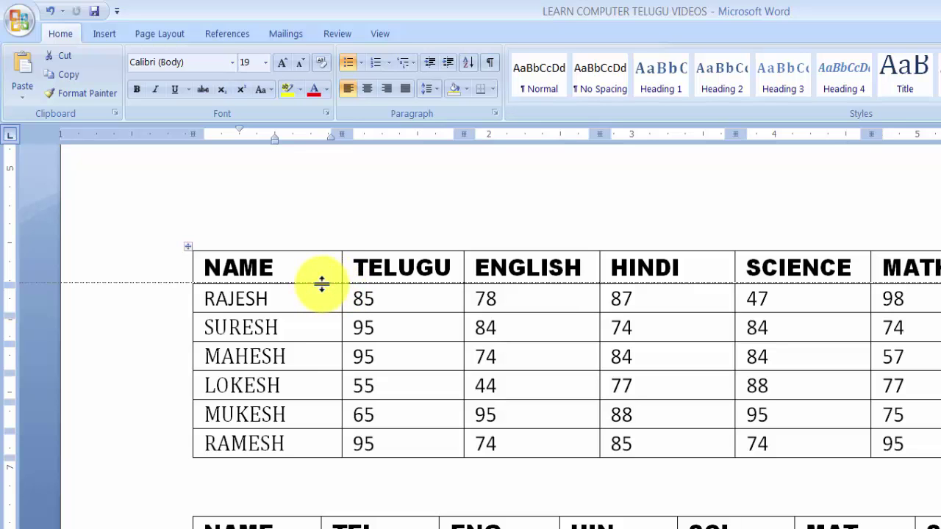
{"action": "left_click_drag", "start_coordinate": [322, 284], "coordinate": [321, 309]}
{"action": "scroll", "coordinate": [321, 316], "scroll_direction": "up", "scroll_amount": 3}
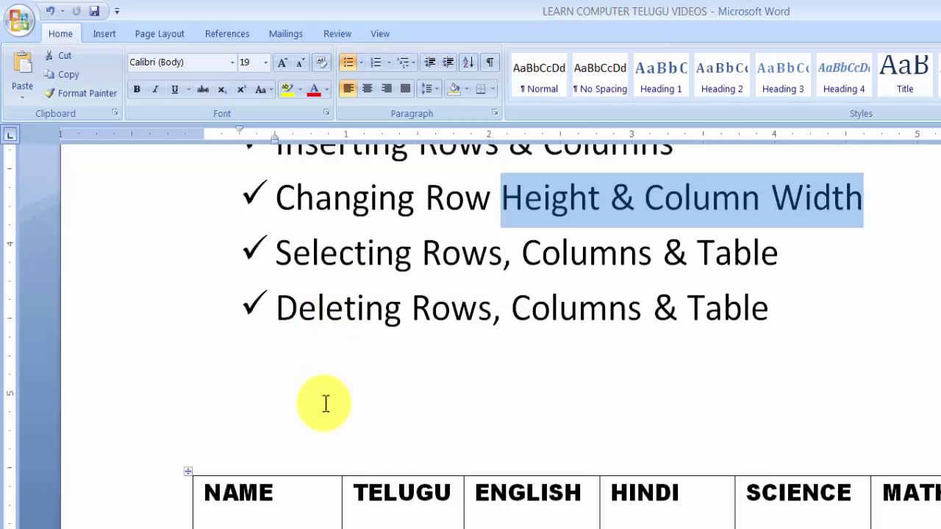
{"action": "scroll", "coordinate": [325, 403], "scroll_direction": "down", "scroll_amount": 3}
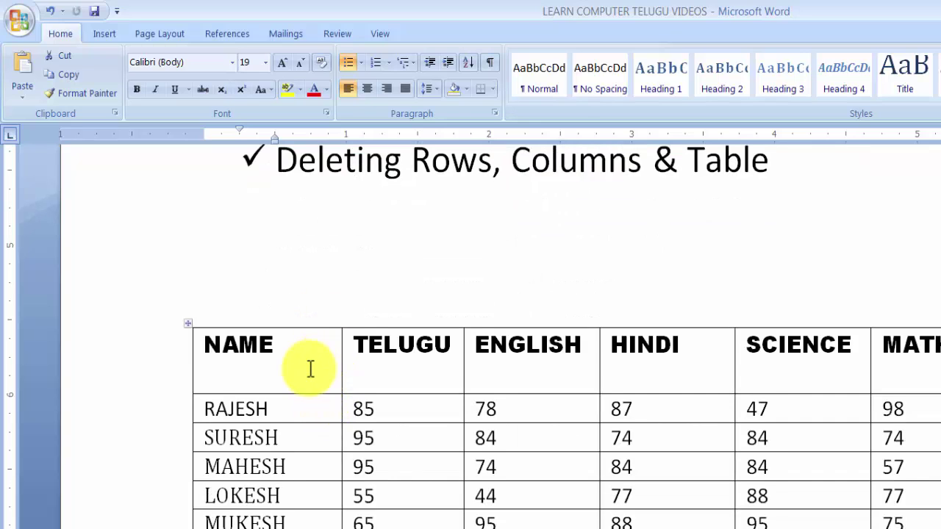
{"action": "scroll", "coordinate": [310, 369], "scroll_direction": "down", "scroll_amount": 2}
{"action": "left_click_drag", "start_coordinate": [325, 321], "coordinate": [325, 290]}
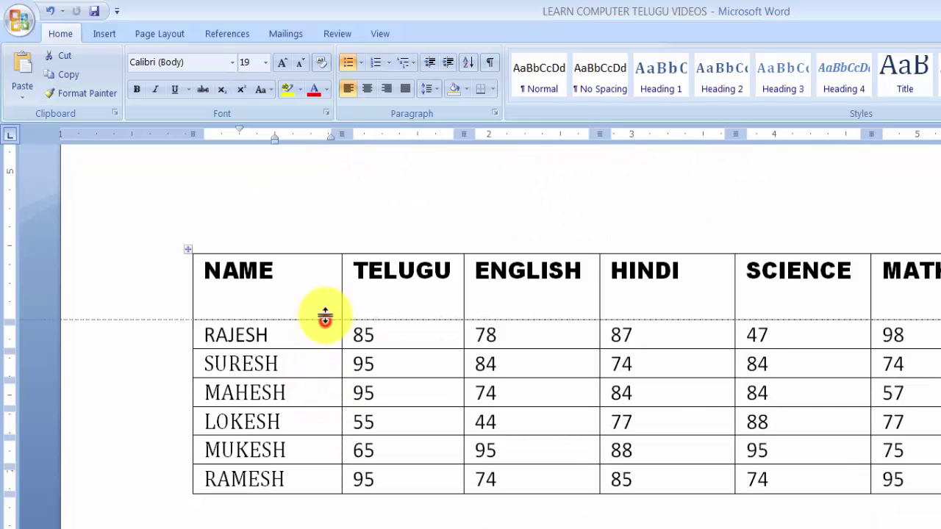
{"action": "scroll", "coordinate": [326, 294], "scroll_direction": "up", "scroll_amount": 5}
{"action": "scroll", "coordinate": [350, 395], "scroll_direction": "down", "scroll_amount": 4}
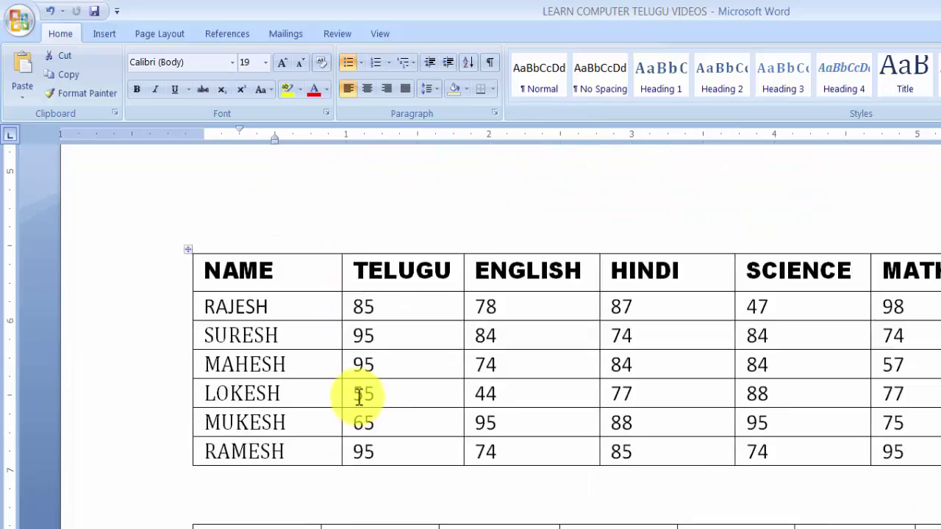
{"action": "scroll", "coordinate": [357, 394], "scroll_direction": "down", "scroll_amount": 3}
{"action": "scroll", "coordinate": [301, 395], "scroll_direction": "up", "scroll_amount": 5}
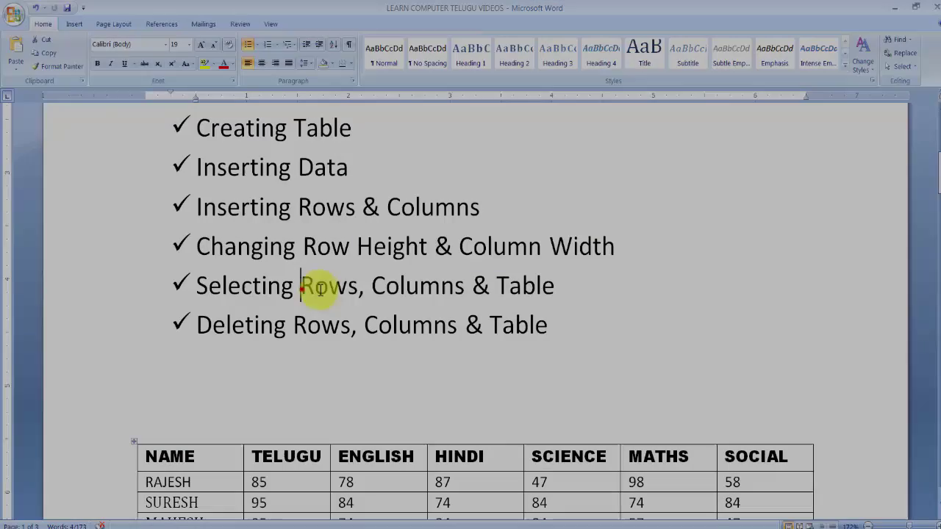
{"action": "left_click_drag", "start_coordinate": [321, 288], "coordinate": [534, 299]}
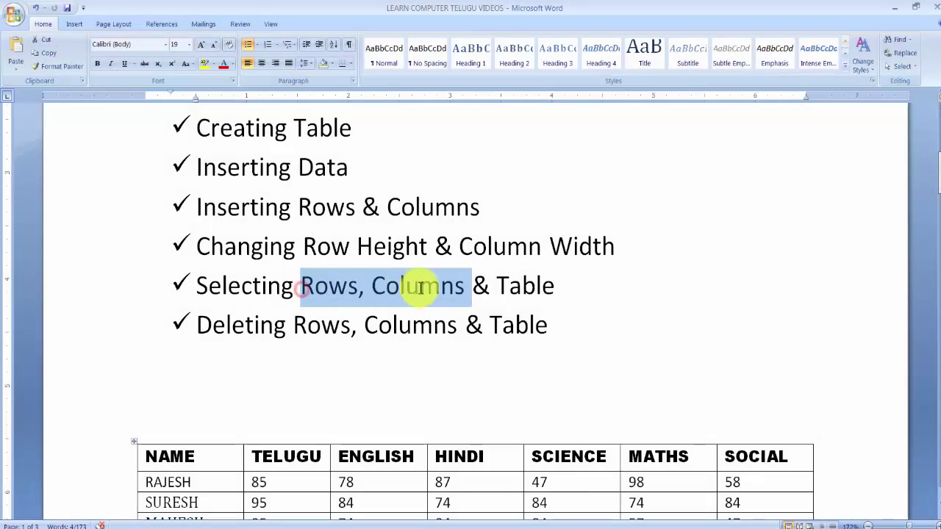
{"action": "scroll", "coordinate": [424, 357], "scroll_direction": "down", "scroll_amount": 3}
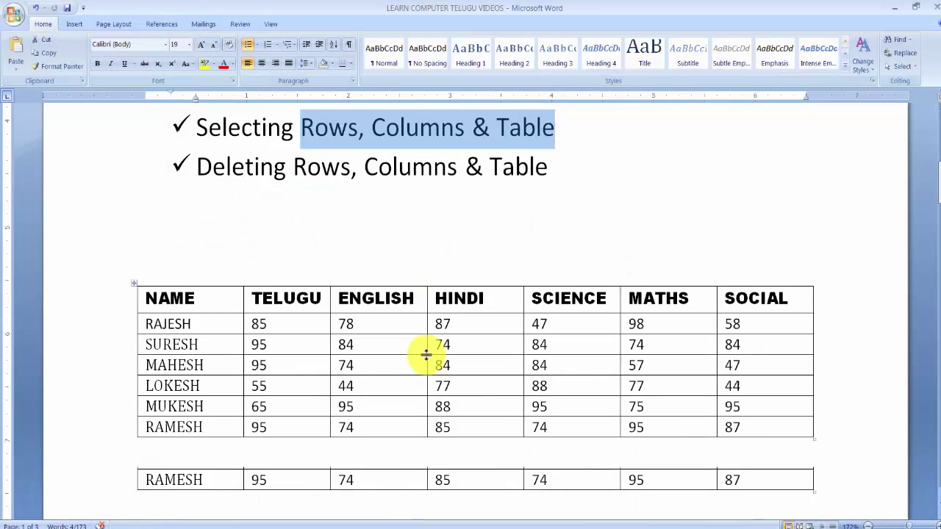
{"action": "scroll", "coordinate": [427, 350], "scroll_direction": "down", "scroll_amount": 3}
{"action": "scroll", "coordinate": [426, 351], "scroll_direction": "down", "scroll_amount": 3}
{"action": "scroll", "coordinate": [429, 346], "scroll_direction": "up", "scroll_amount": 3}
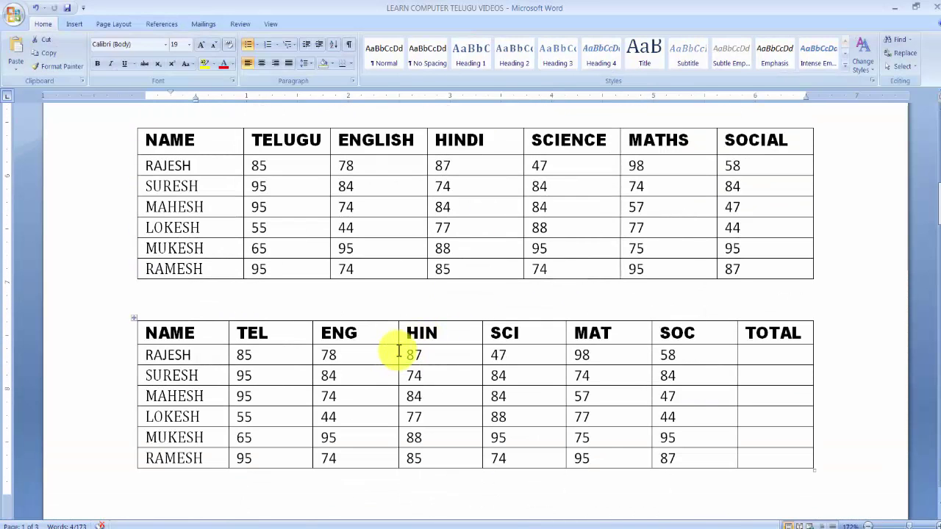
{"action": "left_click_drag", "start_coordinate": [242, 356], "coordinate": [657, 456]}
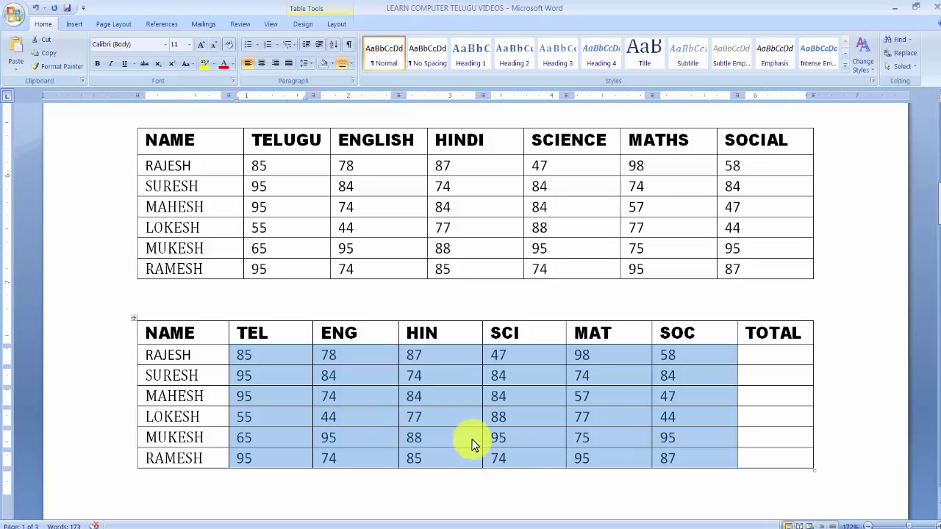
{"action": "key", "text": "Delete"}
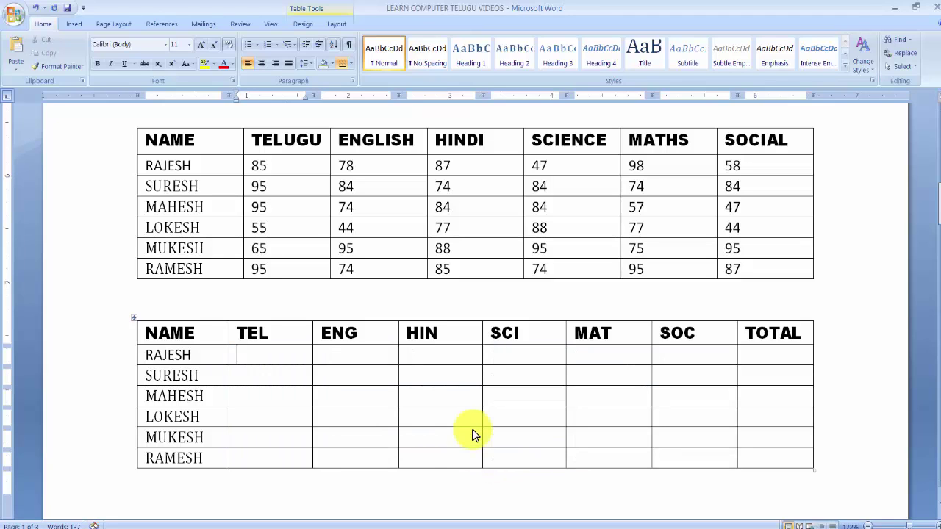
{"action": "key", "text": "ctrl+z"}
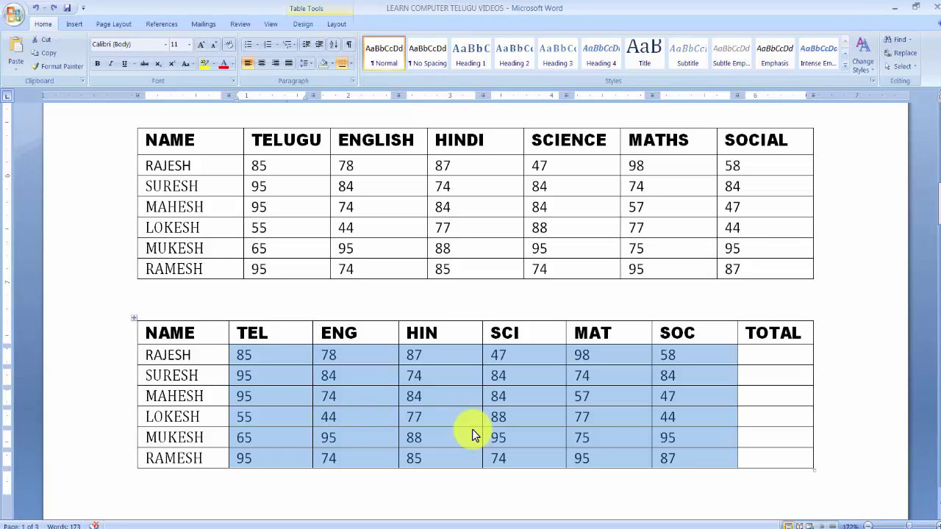
{"action": "left_click", "coordinate": [279, 382]}
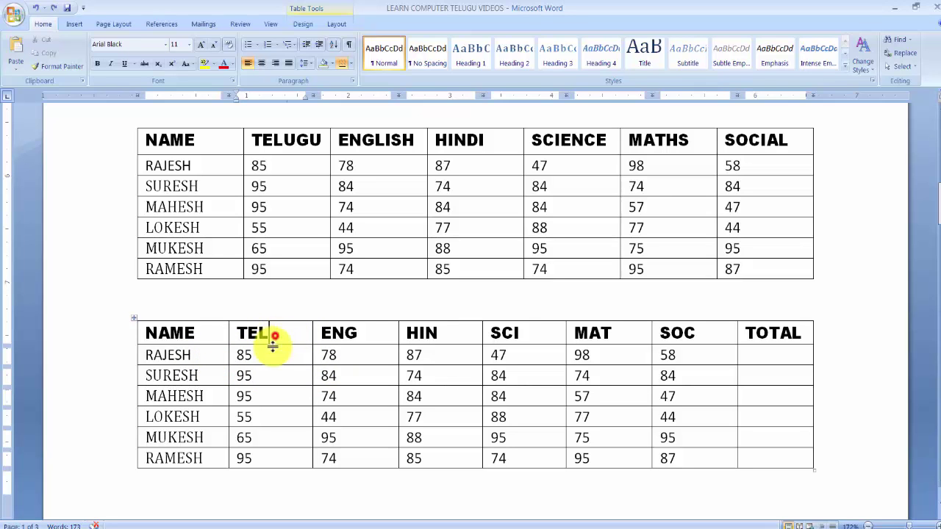
{"action": "left_click", "coordinate": [270, 354]}
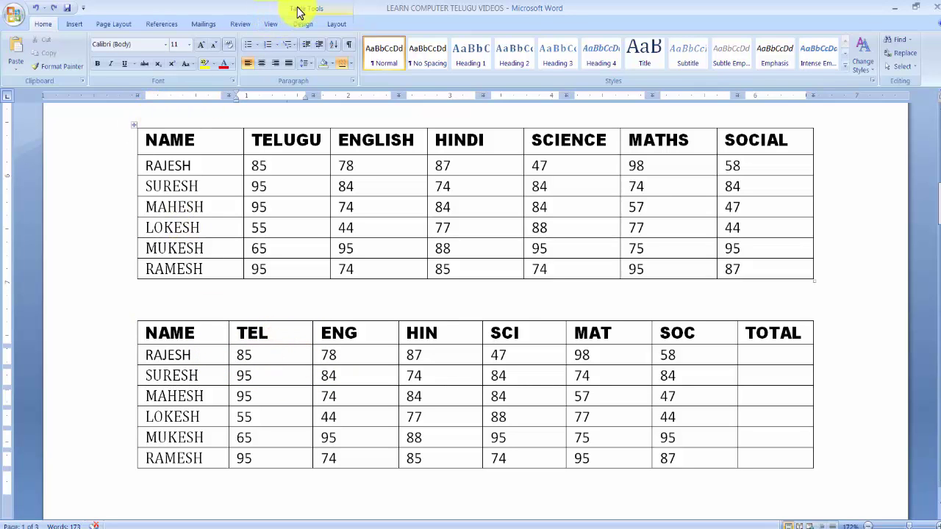
Select the whole TEL column with Select Column, then clear the selection.
{"action": "left_click", "coordinate": [336, 24]}
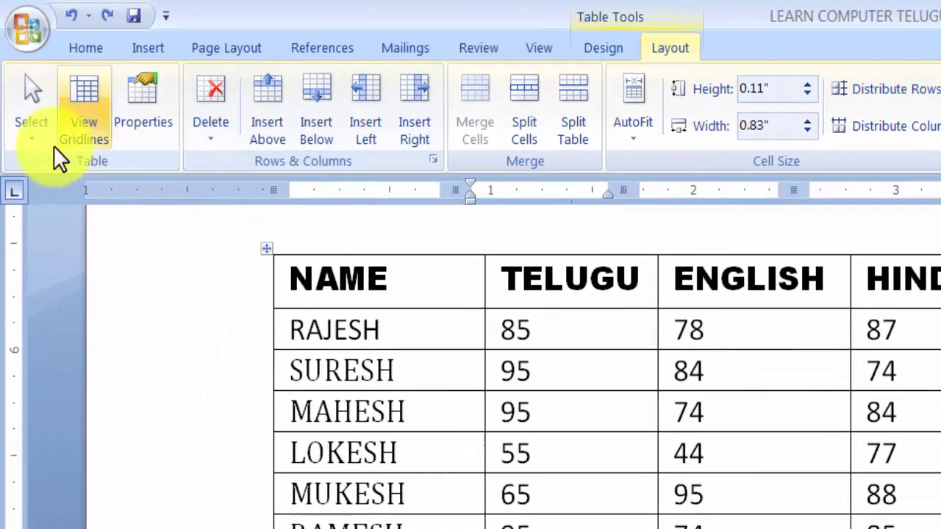
{"action": "left_click", "coordinate": [20, 88]}
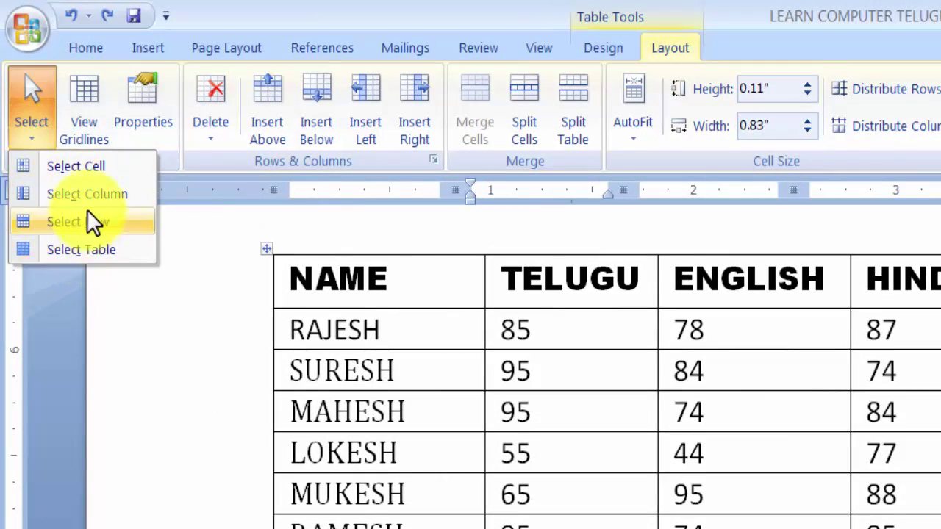
{"action": "left_click", "coordinate": [87, 194]}
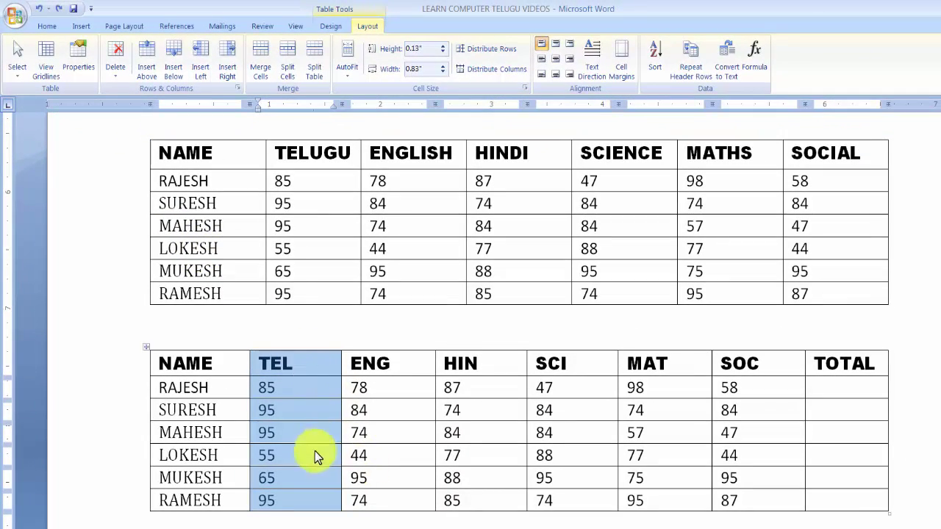
{"action": "left_click", "coordinate": [380, 389]}
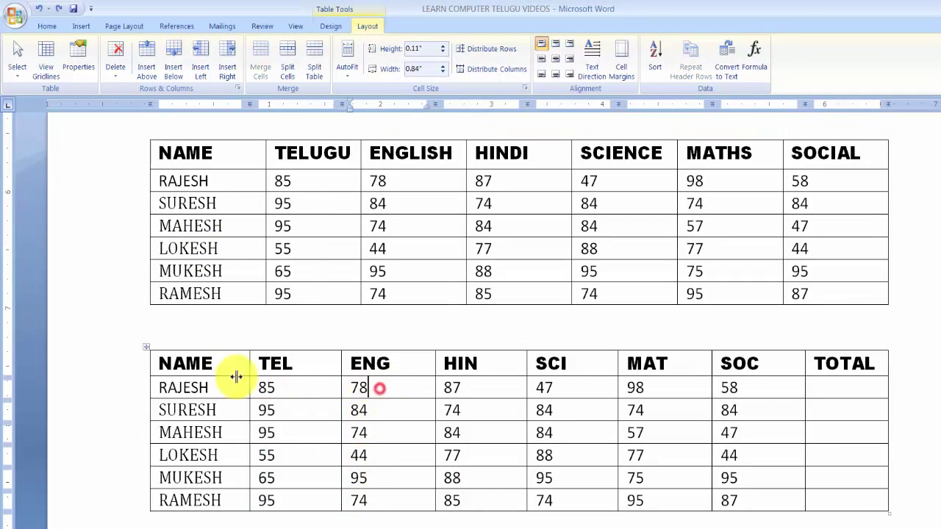
Select the abbreviated table's header row with Select Row, then clear it.
{"action": "left_click", "coordinate": [225, 363]}
{"action": "left_click", "coordinate": [292, 363]}
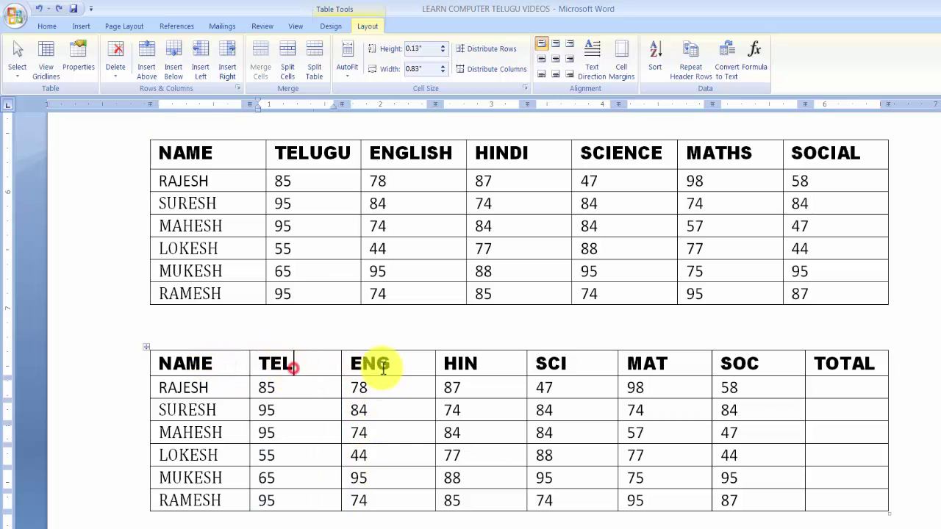
{"action": "left_click", "coordinate": [377, 363]}
{"action": "left_click", "coordinate": [22, 67]}
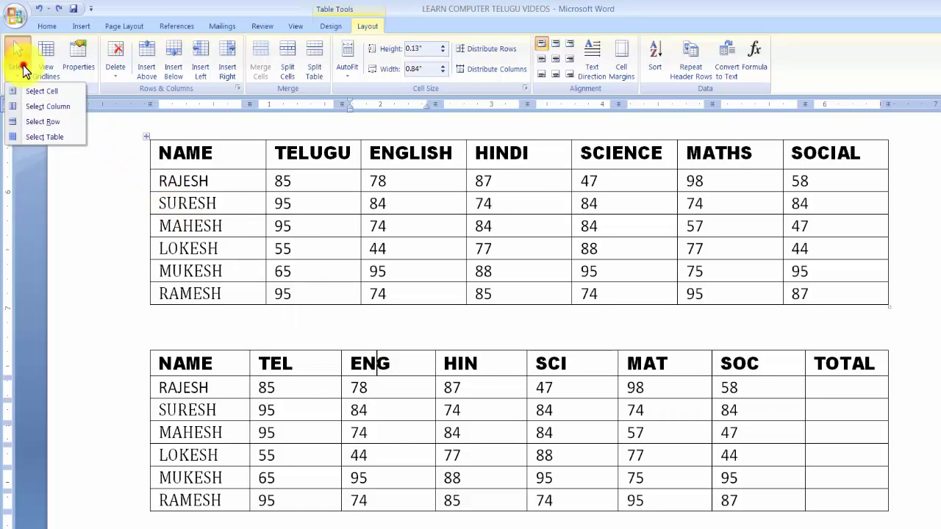
{"action": "left_click", "coordinate": [38, 122]}
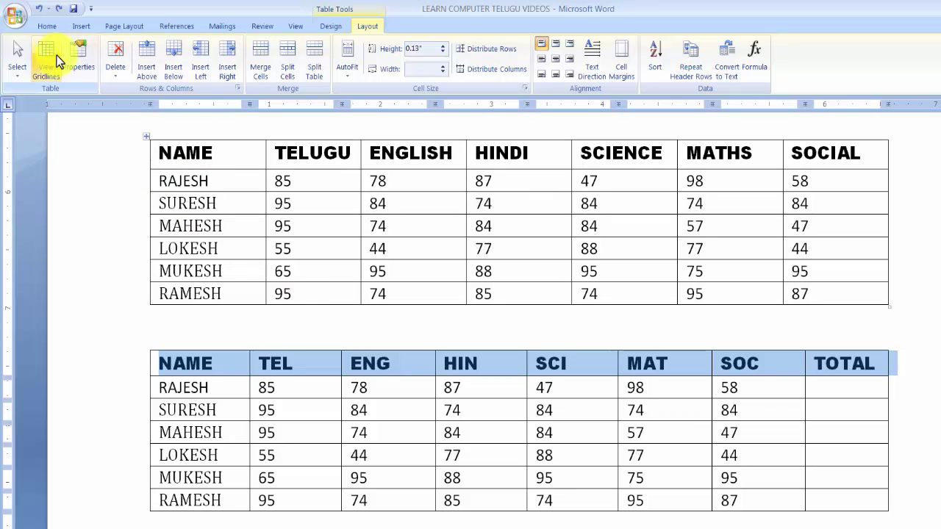
{"action": "left_click", "coordinate": [315, 419]}
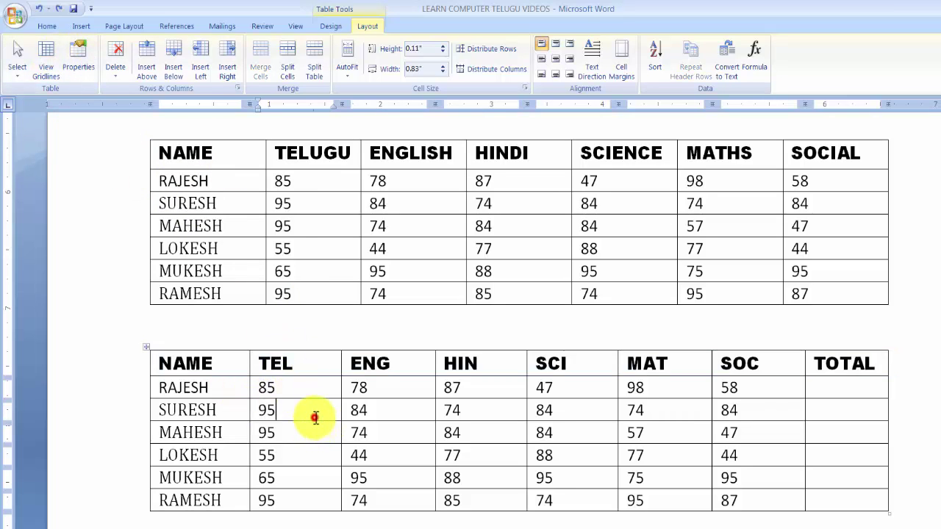
Select just the NAME header cell, then select the entire abbreviated marks table.
{"action": "left_click", "coordinate": [225, 365]}
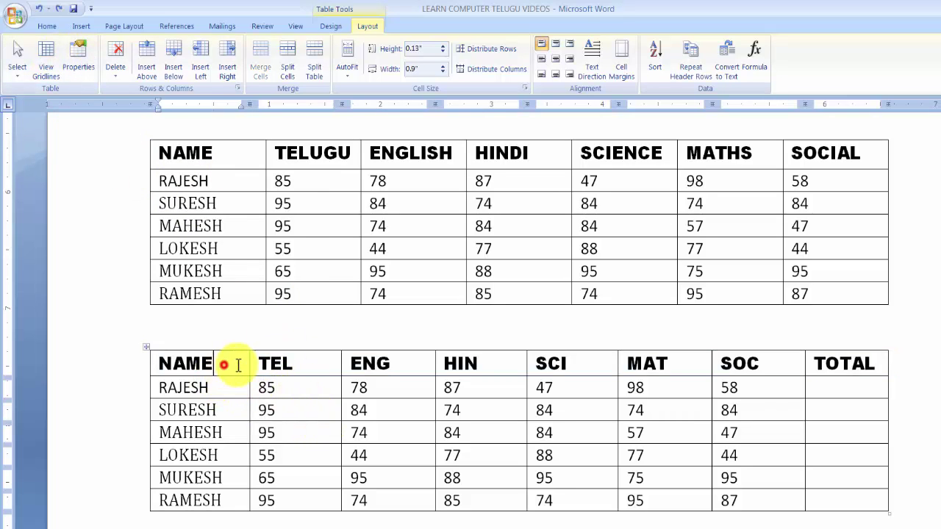
{"action": "left_click", "coordinate": [15, 65]}
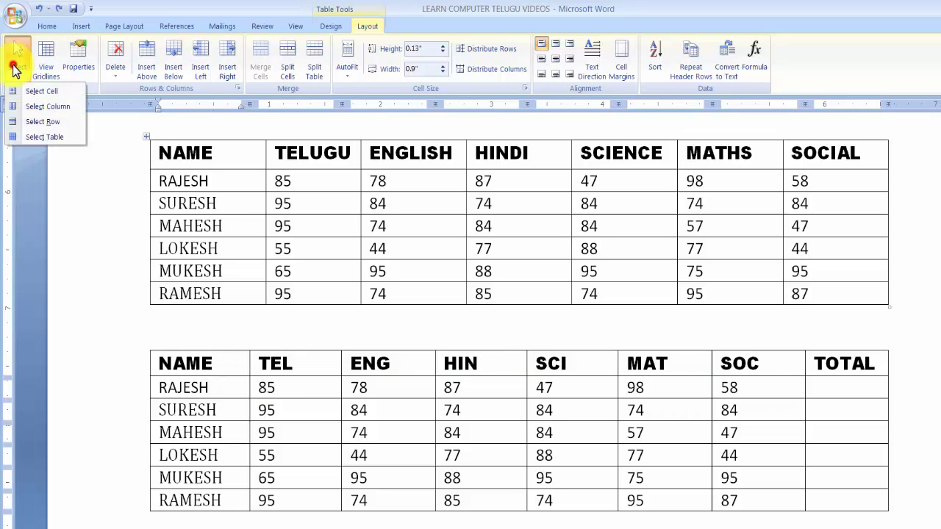
{"action": "left_click", "coordinate": [42, 93]}
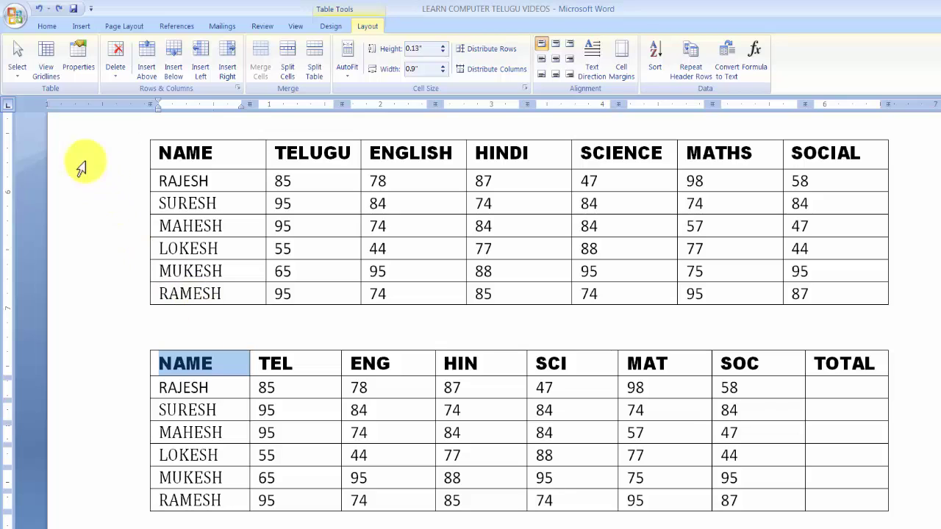
{"action": "left_click", "coordinate": [16, 67]}
{"action": "left_click", "coordinate": [37, 138]}
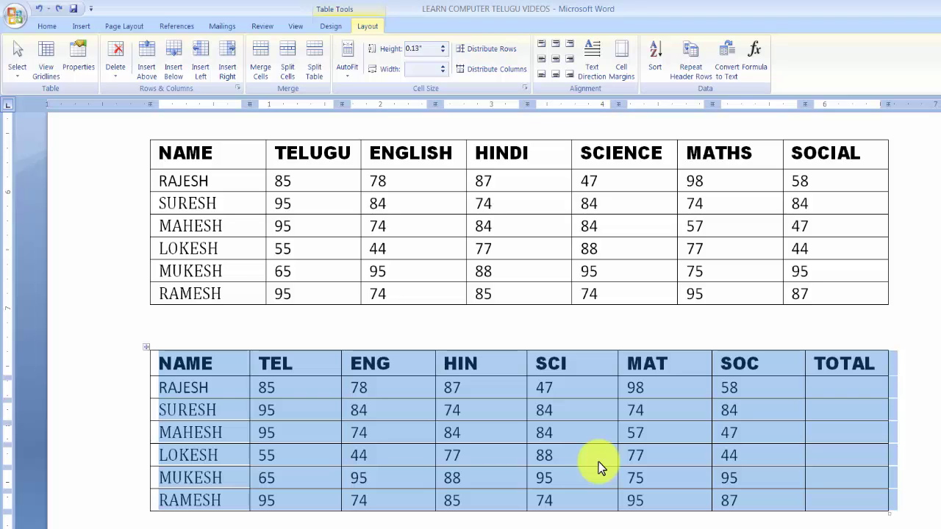
{"action": "key", "text": "Delete"}
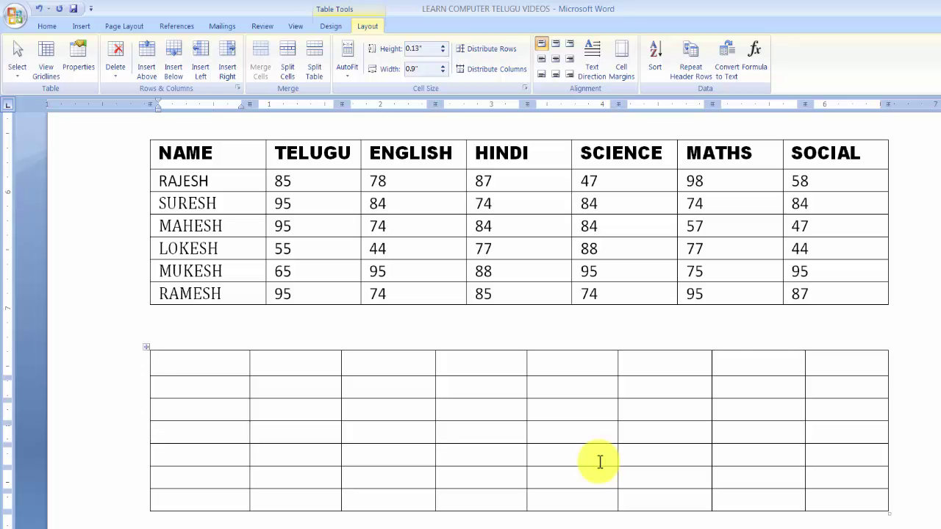
{"action": "key", "text": "ctrl+z"}
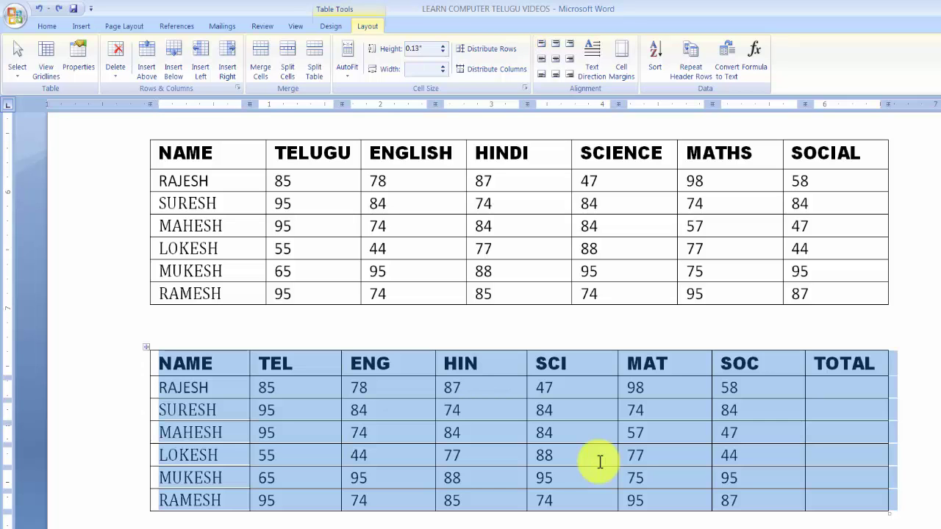
{"action": "scroll", "coordinate": [598, 461], "scroll_direction": "up", "scroll_amount": 5}
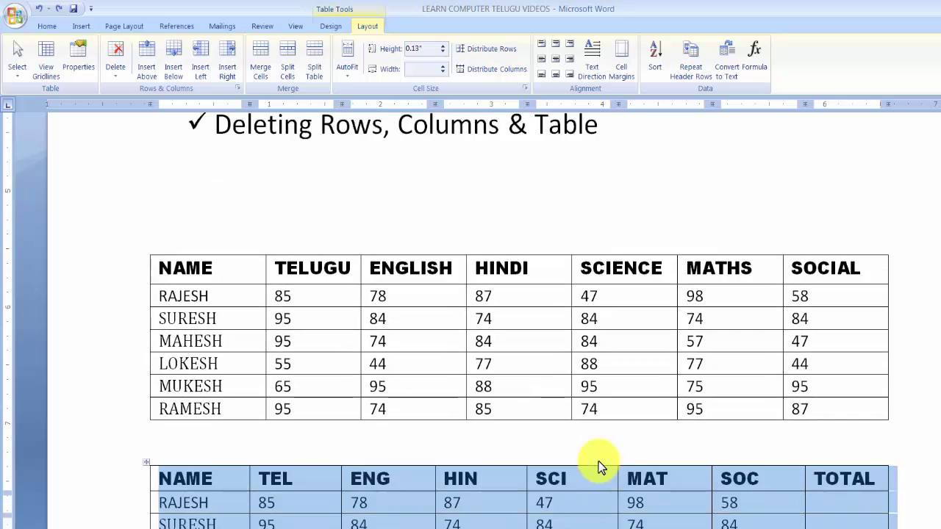
{"action": "scroll", "coordinate": [598, 460], "scroll_direction": "up", "scroll_amount": 2}
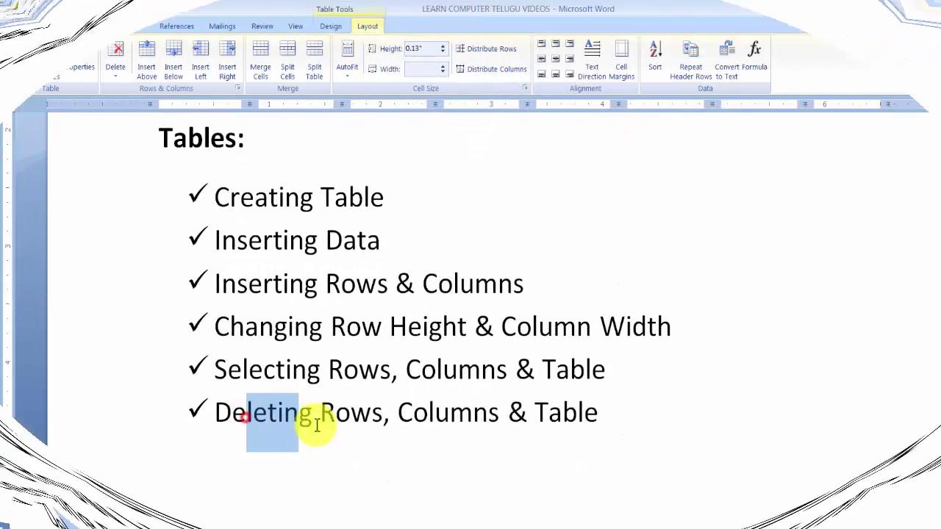
{"action": "left_click_drag", "start_coordinate": [215, 411], "coordinate": [565, 412]}
{"action": "scroll", "coordinate": [430, 451], "scroll_direction": "down", "scroll_amount": 3}
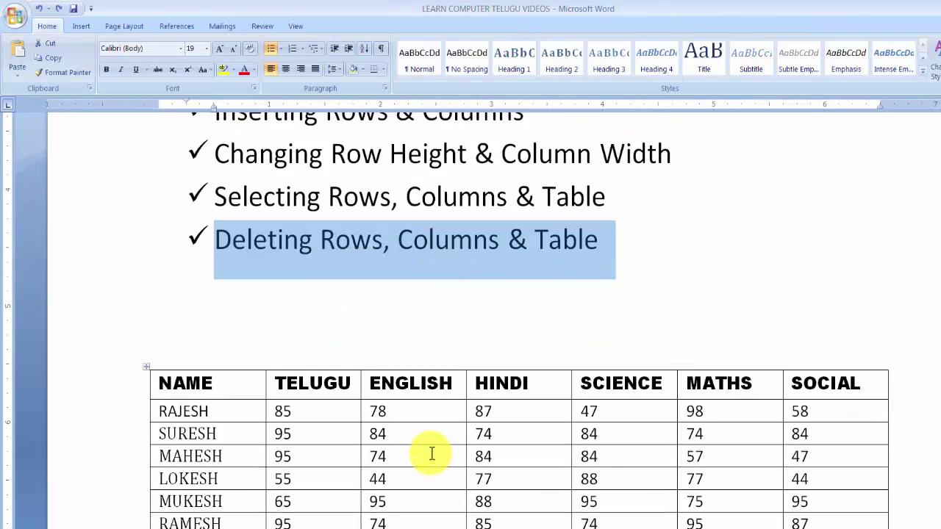
{"action": "scroll", "coordinate": [431, 452], "scroll_direction": "down", "scroll_amount": 6}
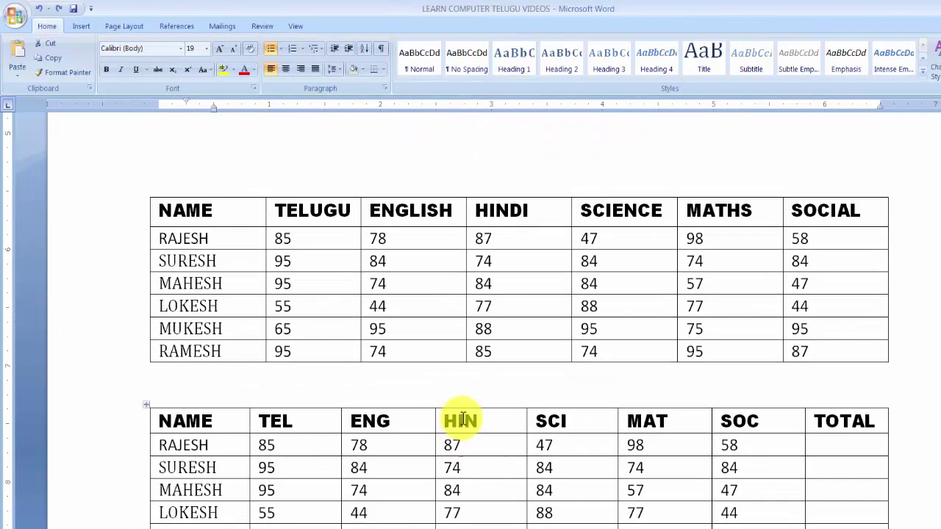
{"action": "scroll", "coordinate": [463, 417], "scroll_direction": "up", "scroll_amount": 2}
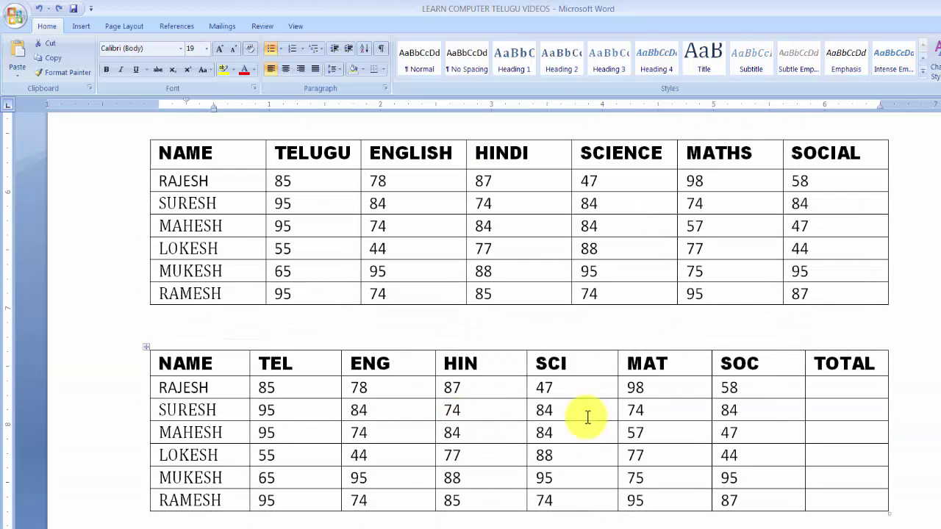
Delete the empty TOTAL column from the lower marks table with Delete Columns, leaving SOC last.
{"action": "left_click", "coordinate": [836, 376]}
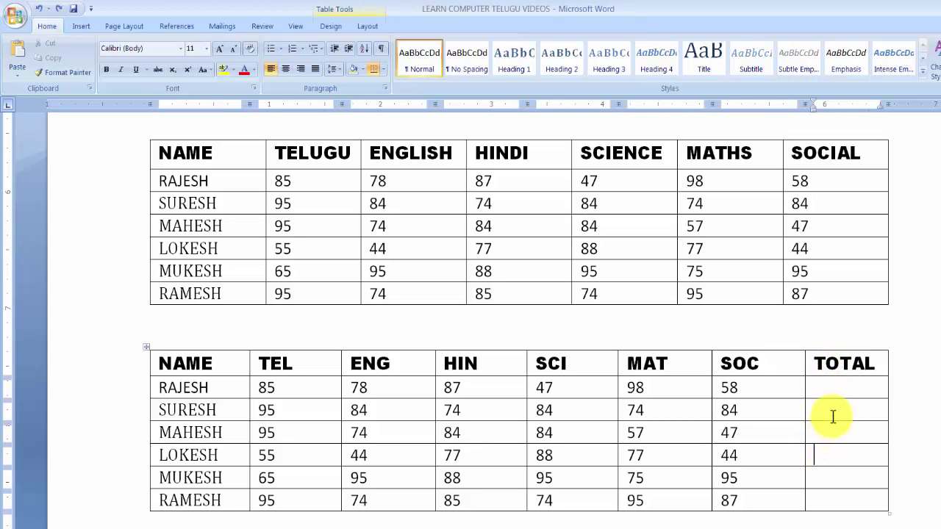
{"action": "left_click", "coordinate": [834, 383]}
{"action": "left_click", "coordinate": [826, 429]}
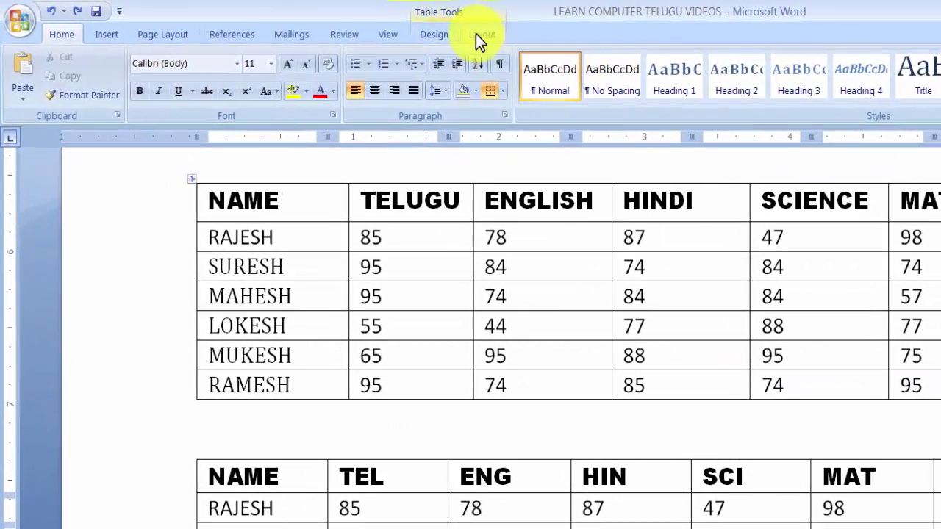
{"action": "left_click", "coordinate": [478, 34]}
{"action": "left_click", "coordinate": [148, 95]}
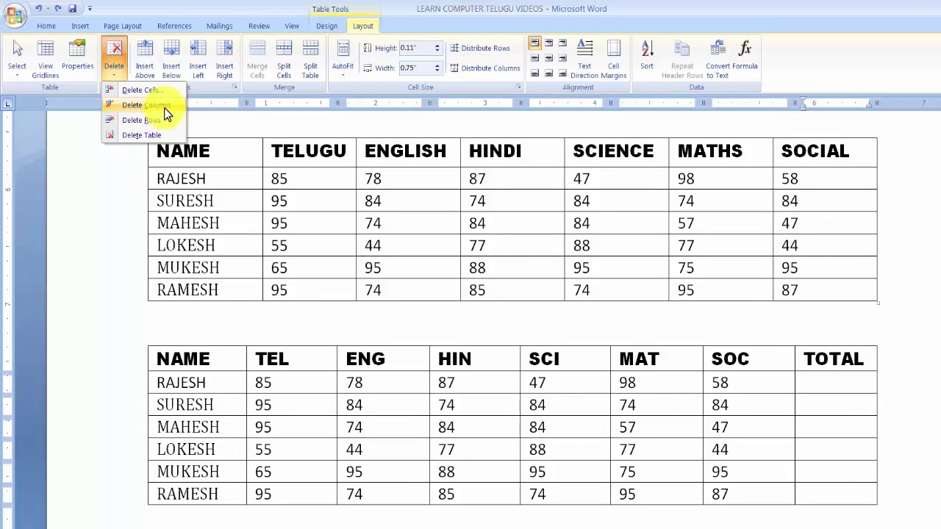
{"action": "left_click", "coordinate": [161, 106]}
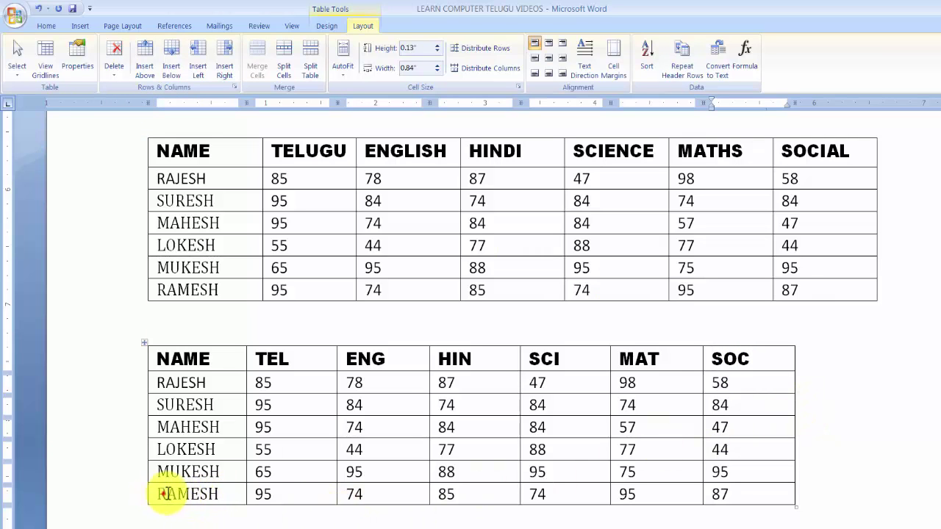
Remove the RAMESH row from the lower marks table with Delete Rows.
{"action": "left_click_drag", "start_coordinate": [160, 494], "coordinate": [751, 485]}
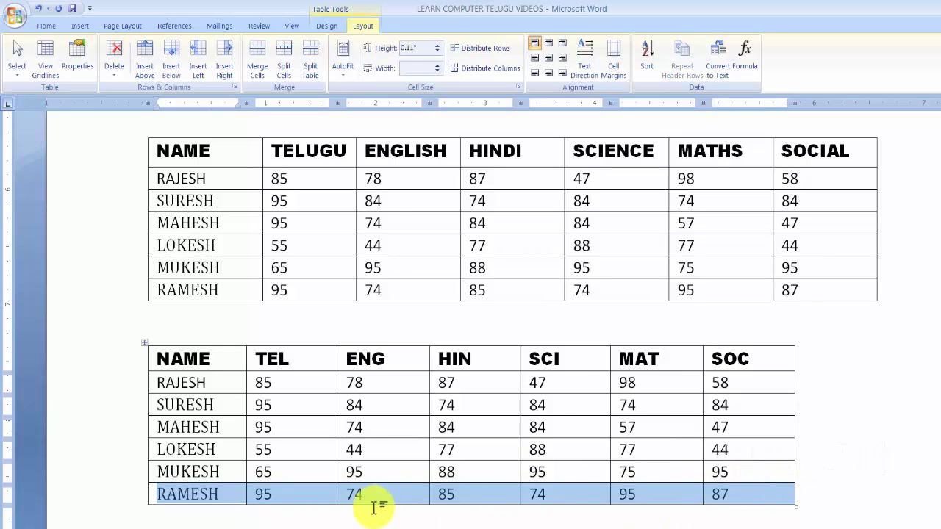
{"action": "left_click", "coordinate": [231, 495]}
{"action": "left_click", "coordinate": [275, 497]}
{"action": "left_click", "coordinate": [360, 496]}
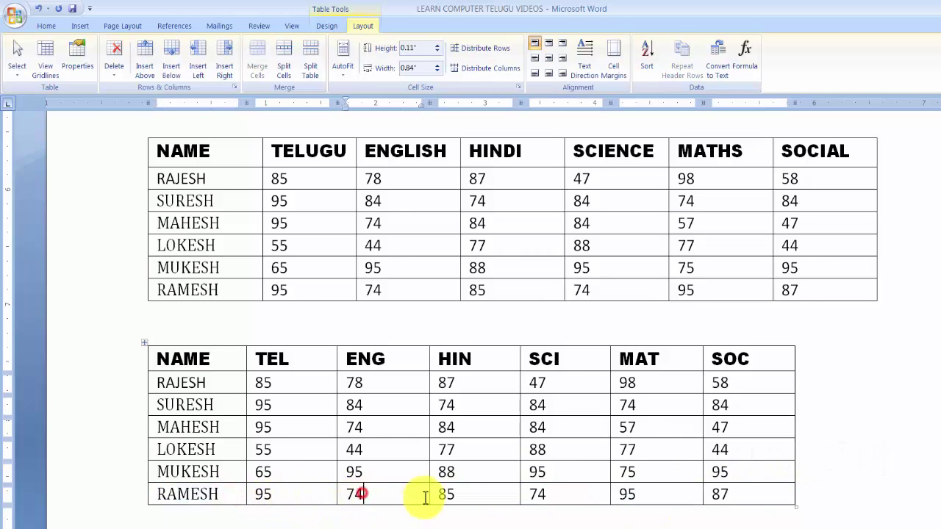
{"action": "left_click", "coordinate": [277, 280]}
{"action": "left_click", "coordinate": [116, 61]}
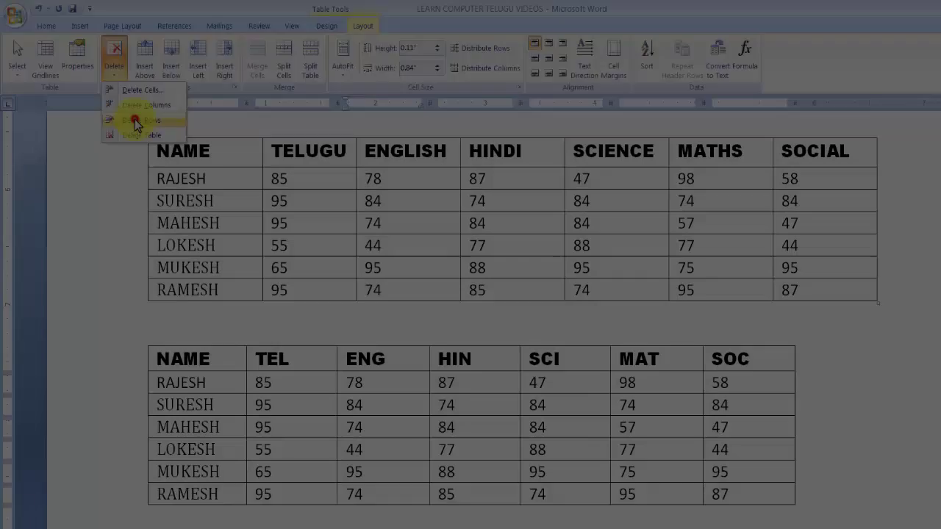
{"action": "left_click", "coordinate": [135, 121]}
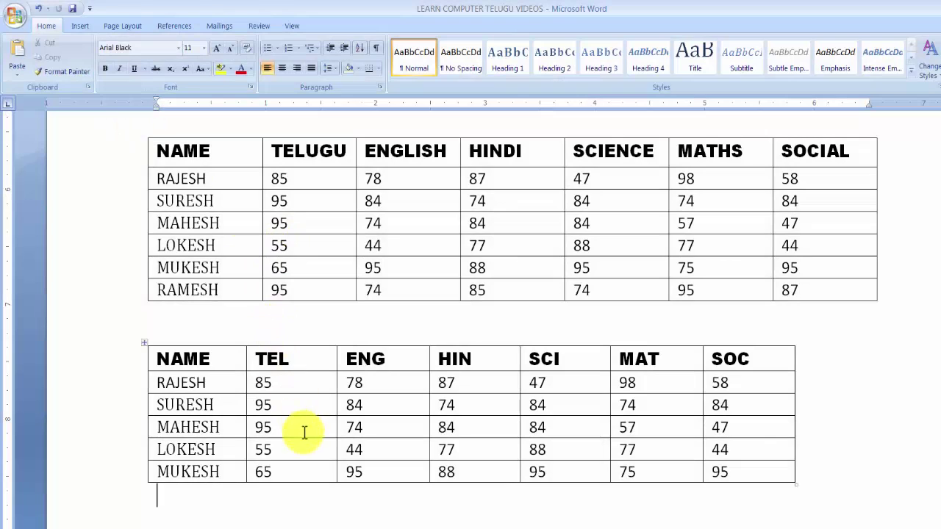
Delete the whole lower table with Delete Table, then restore it with Ctrl+Z.
{"action": "left_click", "coordinate": [297, 401]}
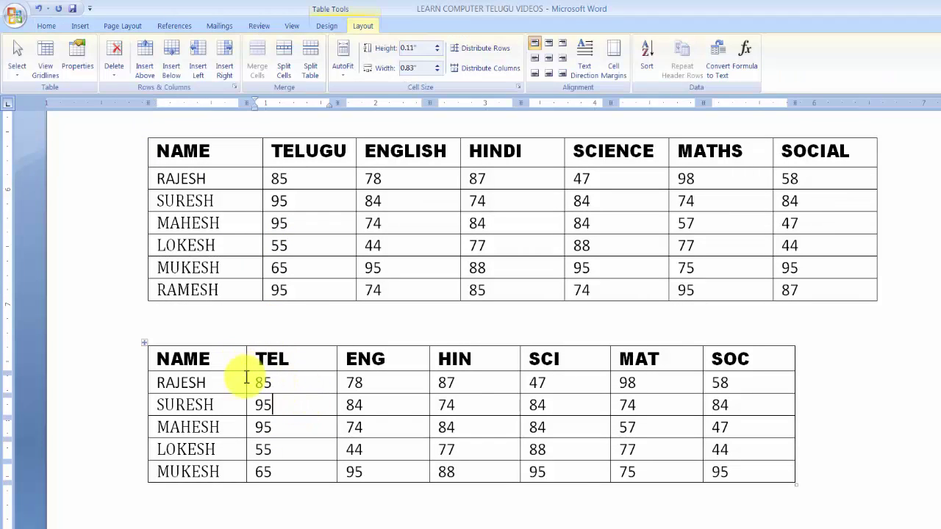
{"action": "left_click", "coordinate": [494, 407]}
{"action": "left_click", "coordinate": [112, 66]}
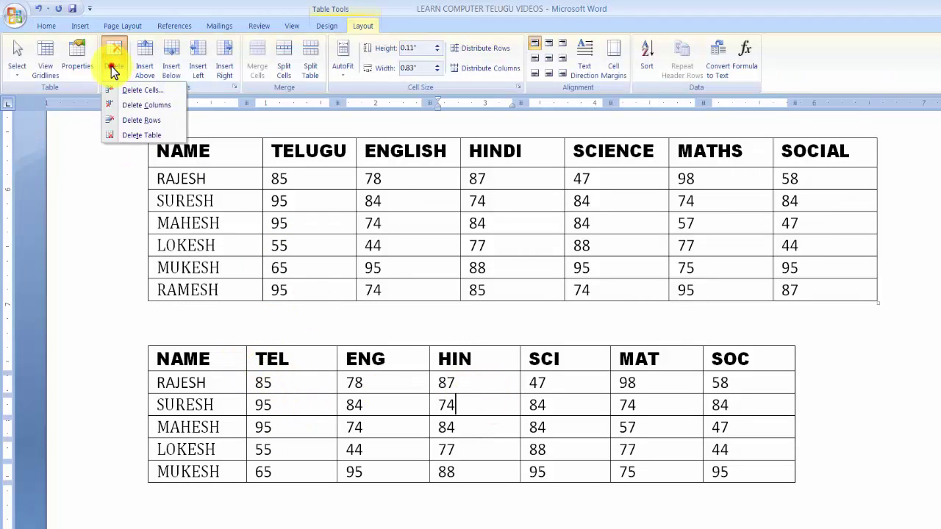
{"action": "left_click", "coordinate": [148, 135]}
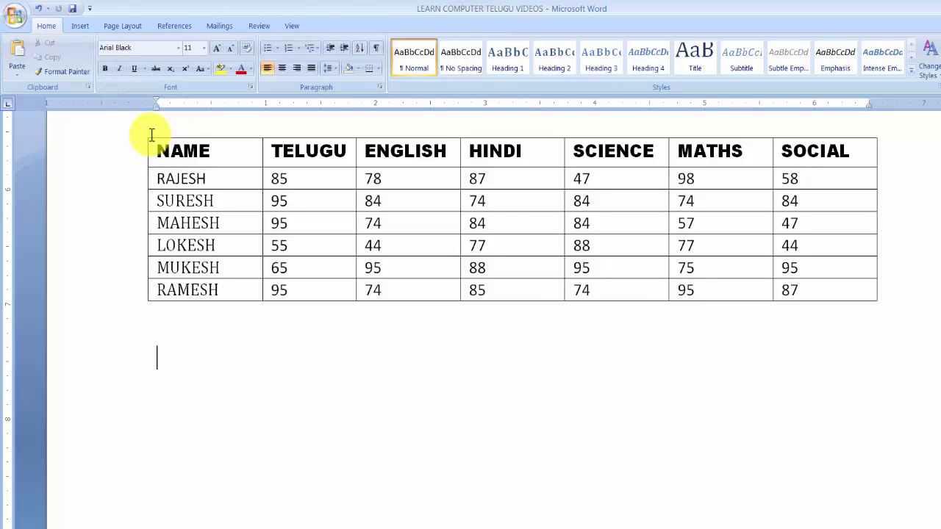
{"action": "key", "text": "ctrl+z"}
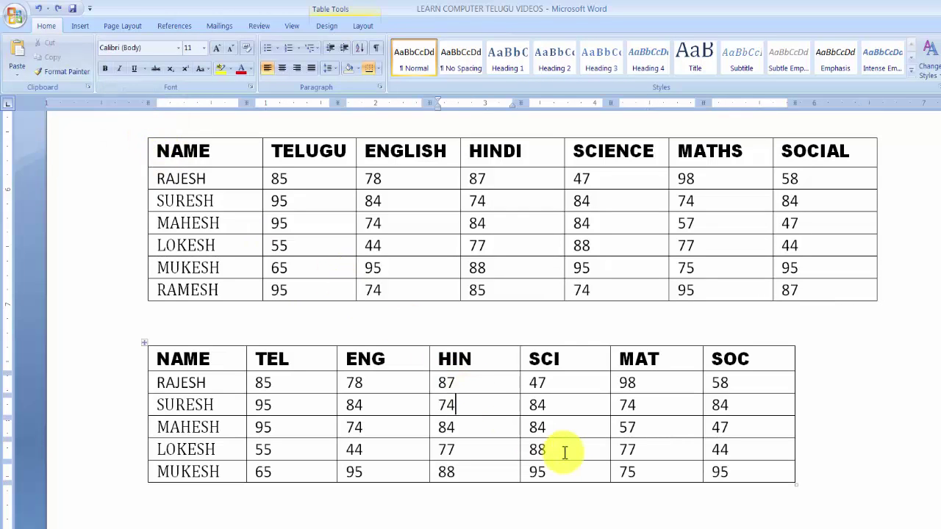
{"action": "left_click", "coordinate": [222, 360]}
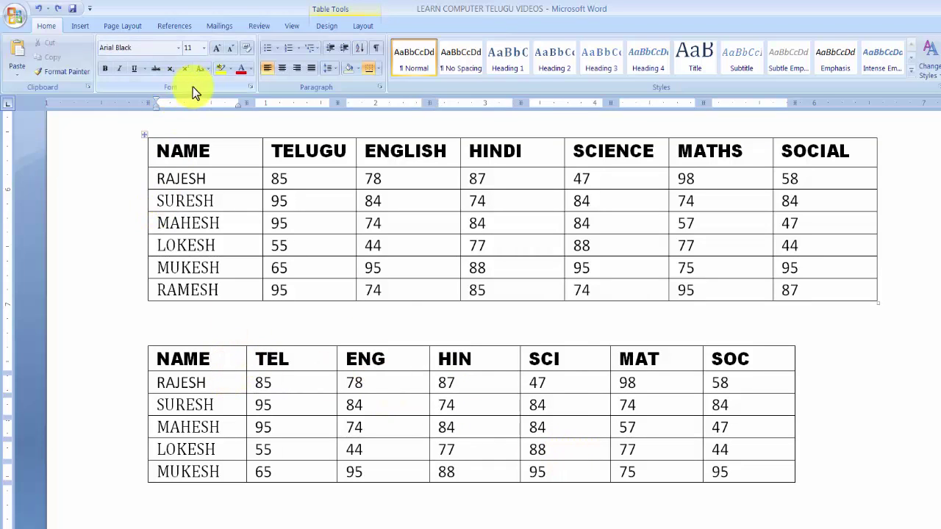
{"action": "left_click", "coordinate": [362, 25]}
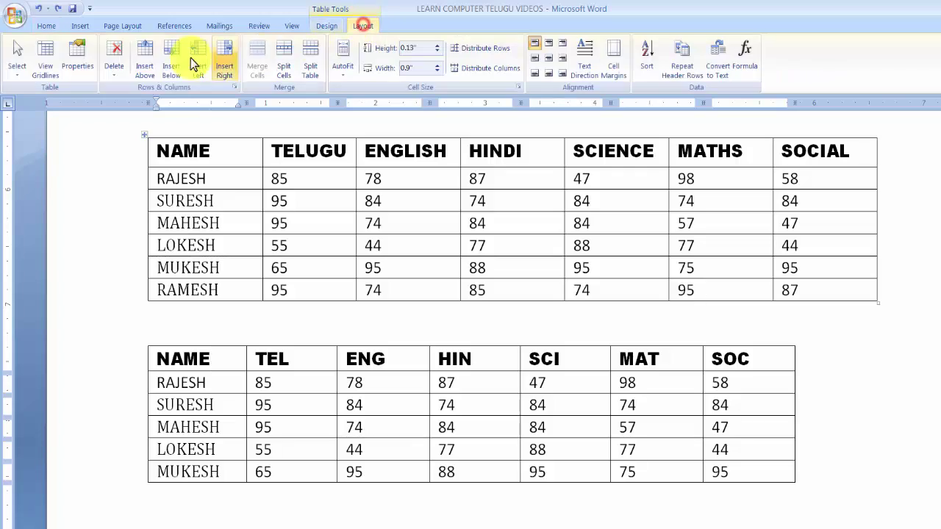
{"action": "left_click", "coordinate": [114, 62]}
{"action": "left_click", "coordinate": [142, 91]}
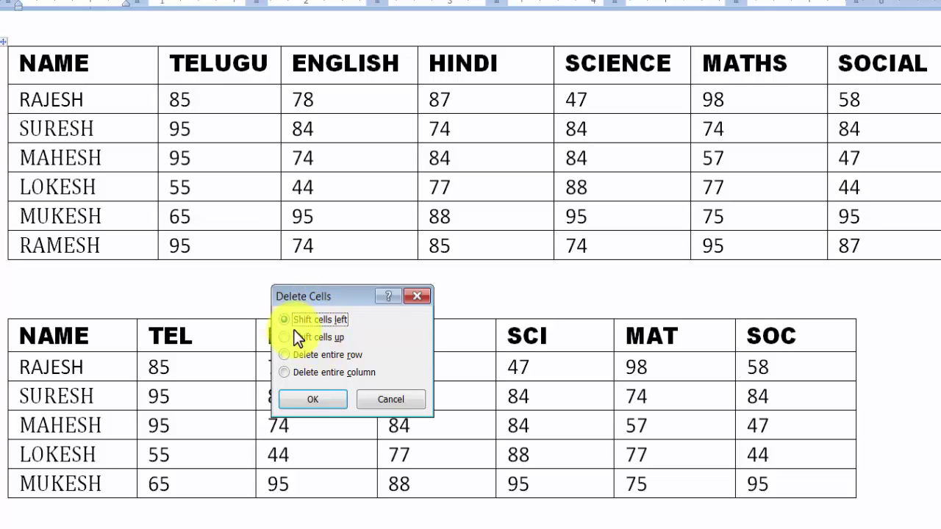
{"action": "left_click", "coordinate": [306, 400]}
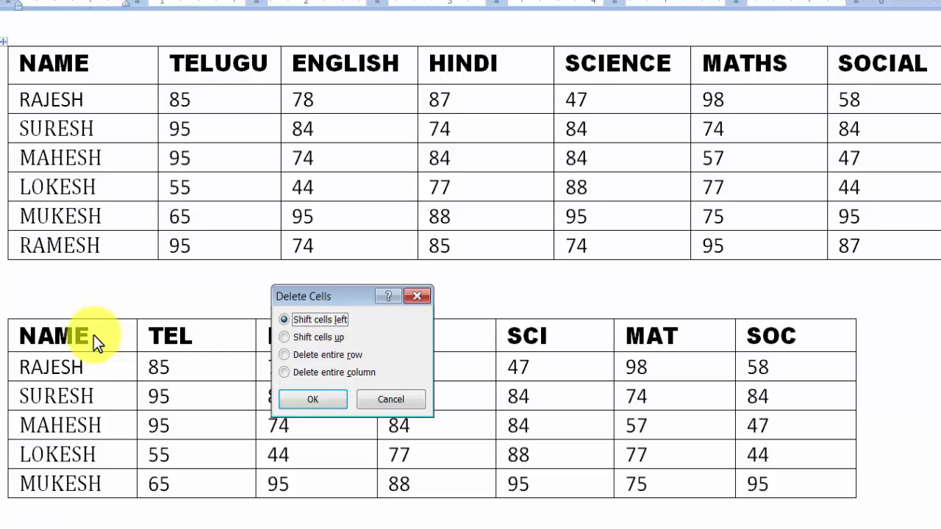
{"action": "left_click", "coordinate": [318, 402]}
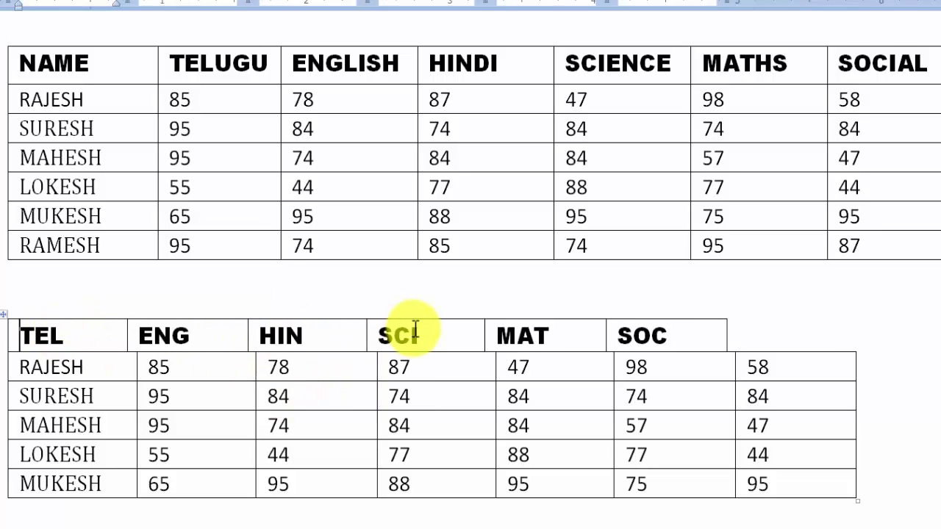
{"action": "key", "text": "ctrl+z"}
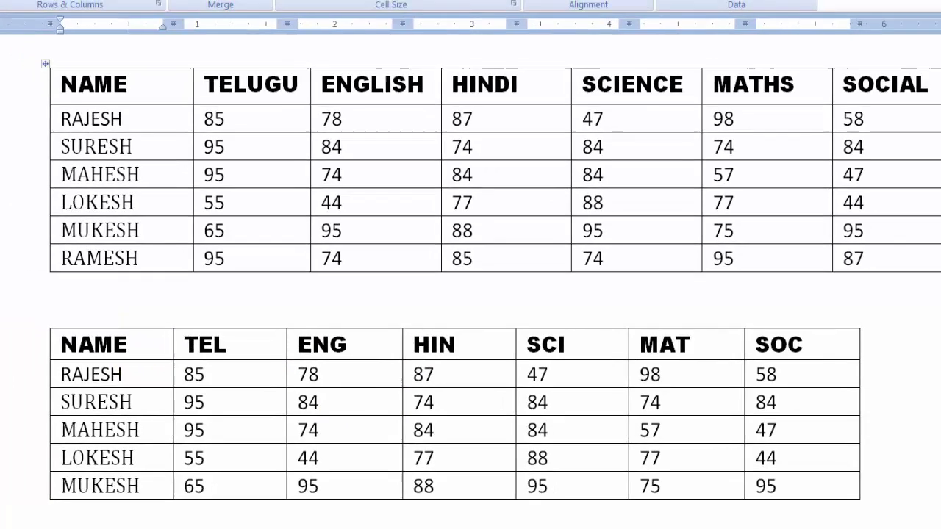
{"action": "left_click", "coordinate": [120, 44]}
{"action": "left_click", "coordinate": [152, 71]}
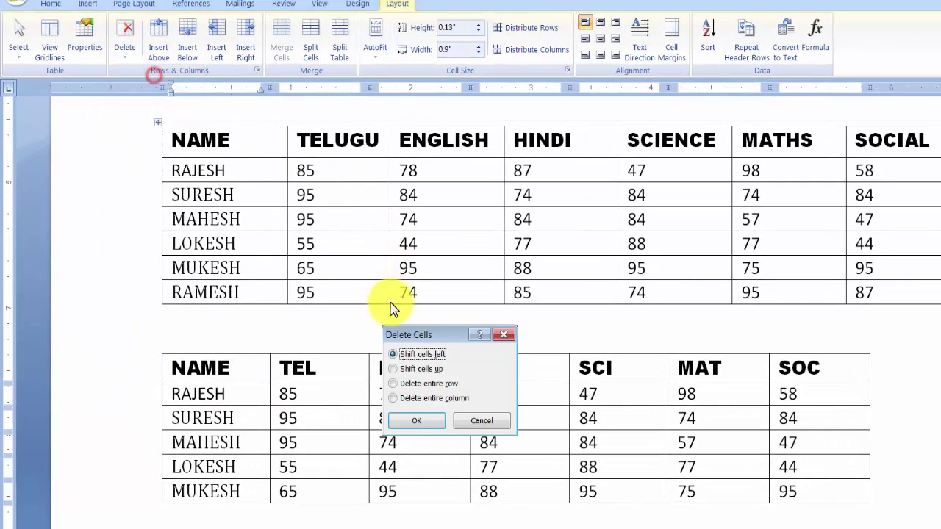
{"action": "left_click", "coordinate": [395, 369]}
{"action": "left_click", "coordinate": [416, 421]}
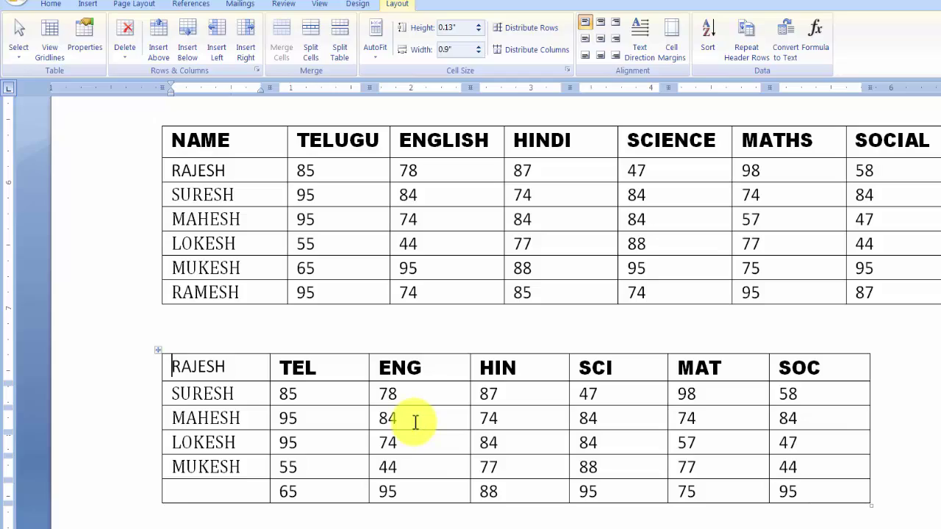
{"action": "key", "text": "ctrl+z"}
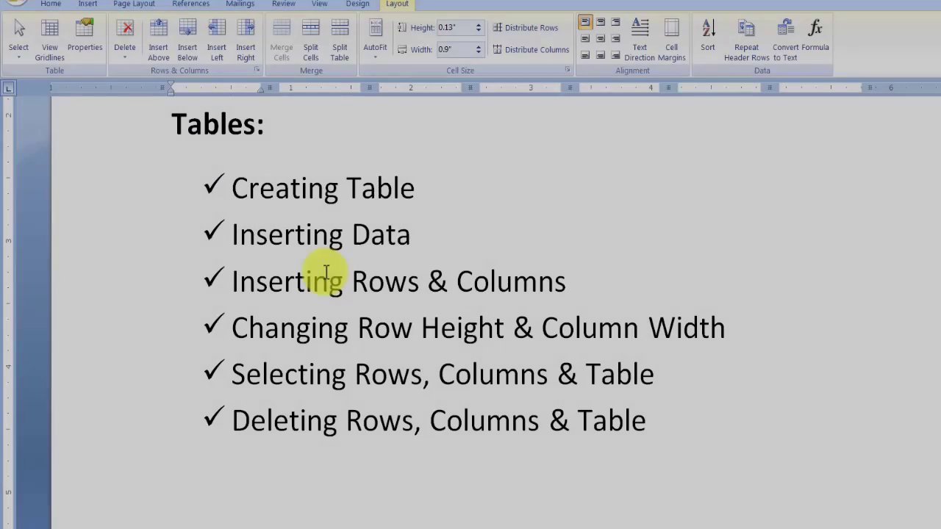